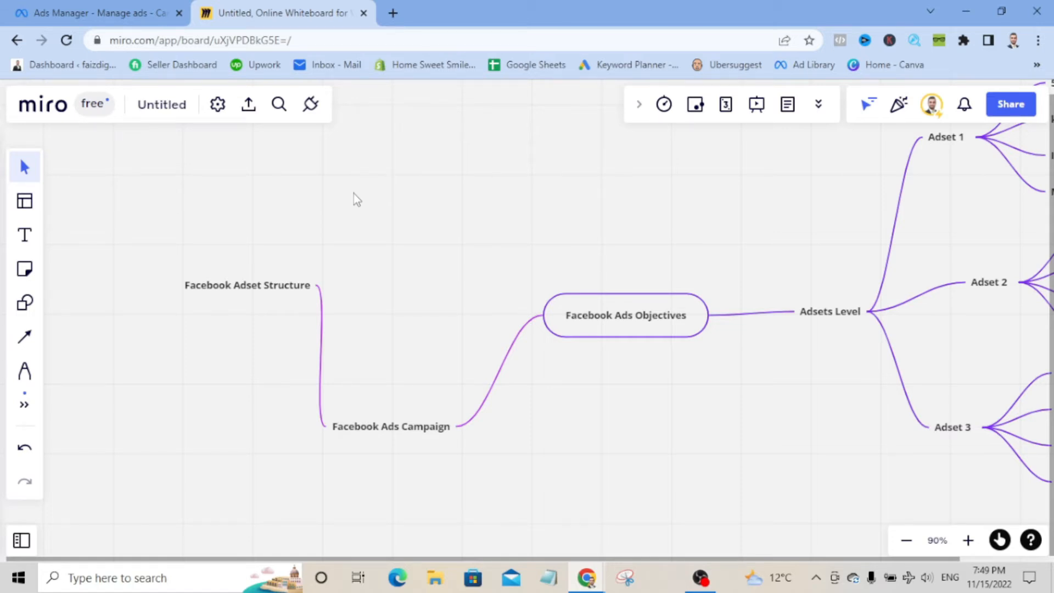
Move the Facebook Adset Structure and Facebook Ads Campaign nodes up and to the left, and collapse the campaign node's branch
drag(273, 285, 249, 267)
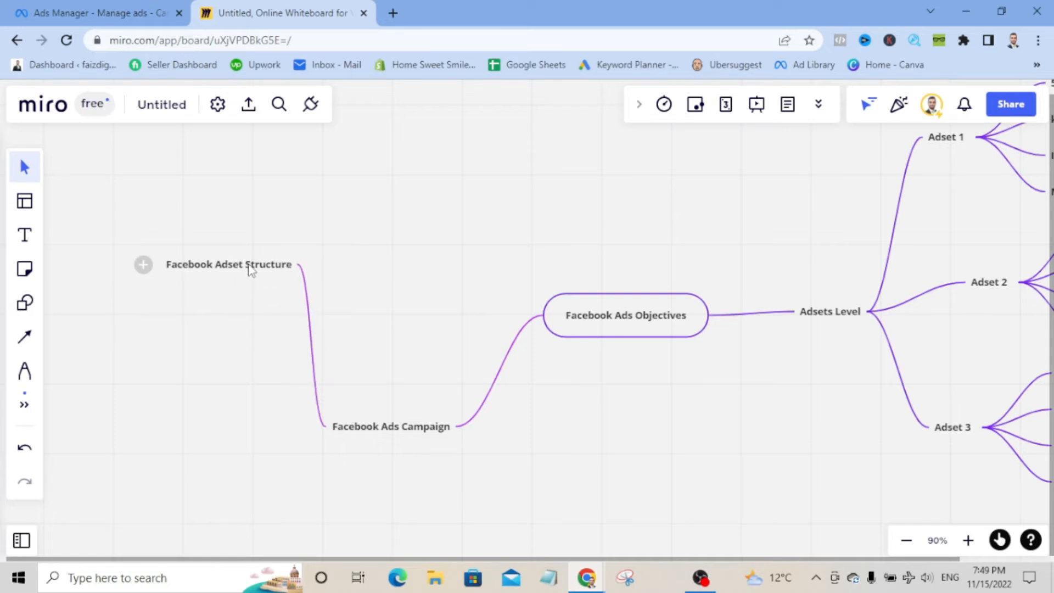
scroll(249, 290, up, 2)
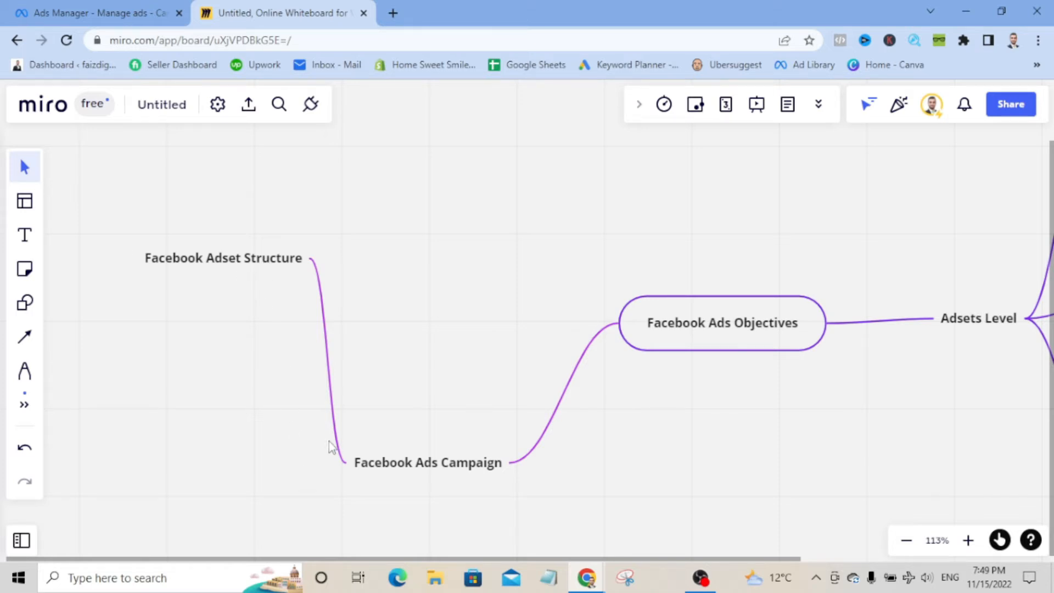
mouse_move(430, 475)
drag(437, 472, 332, 302)
click(317, 336)
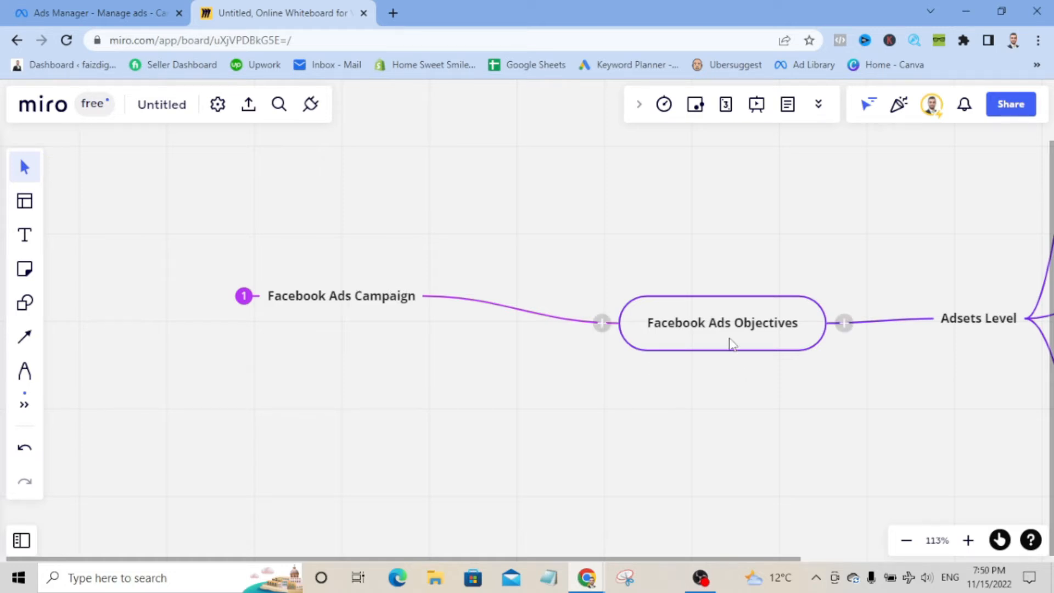
Shift the mind map left by its Facebook Ads Objectives root, collapsing and re-expanding the Adsets Level branch along the way
drag(731, 337, 686, 325)
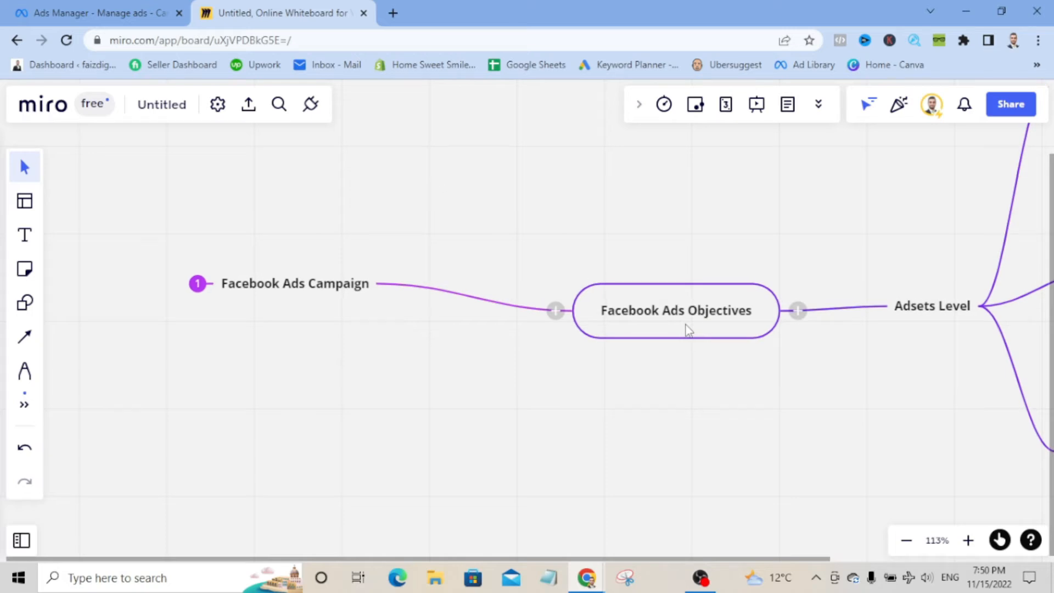
drag(688, 330, 690, 331)
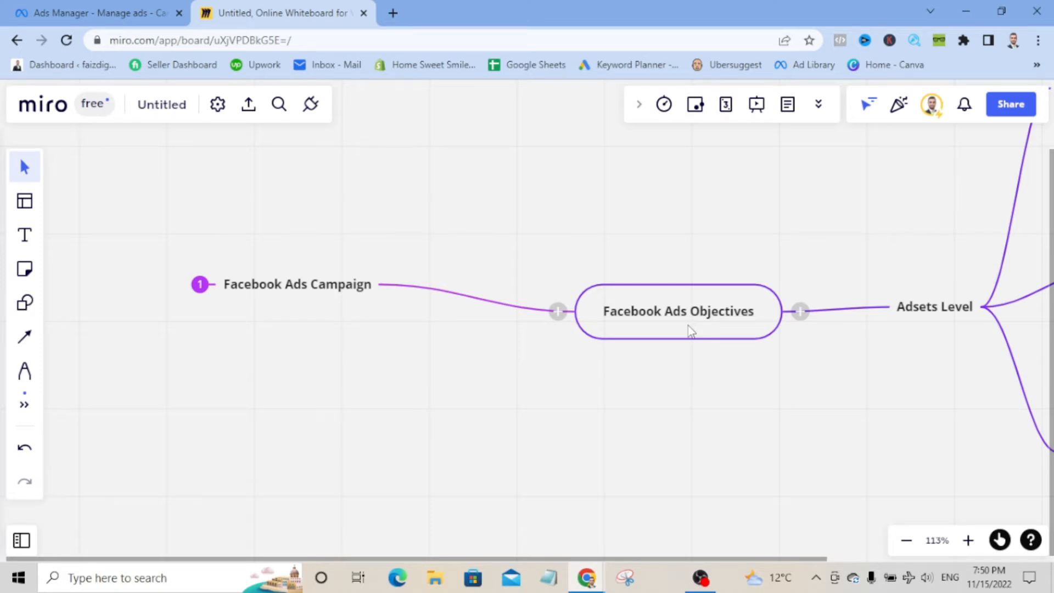
drag(691, 332, 496, 361)
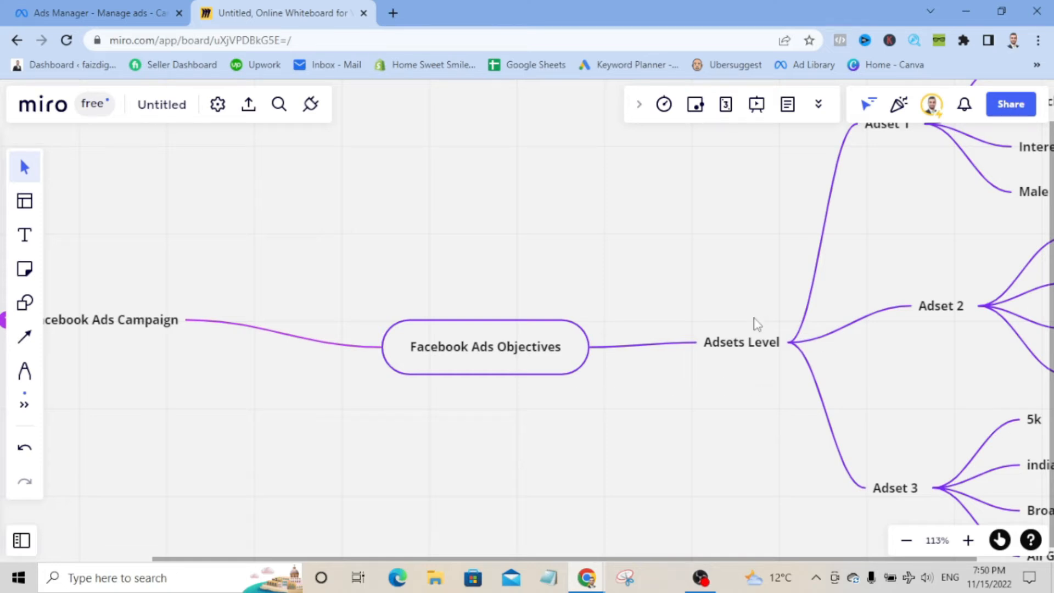
click(804, 342)
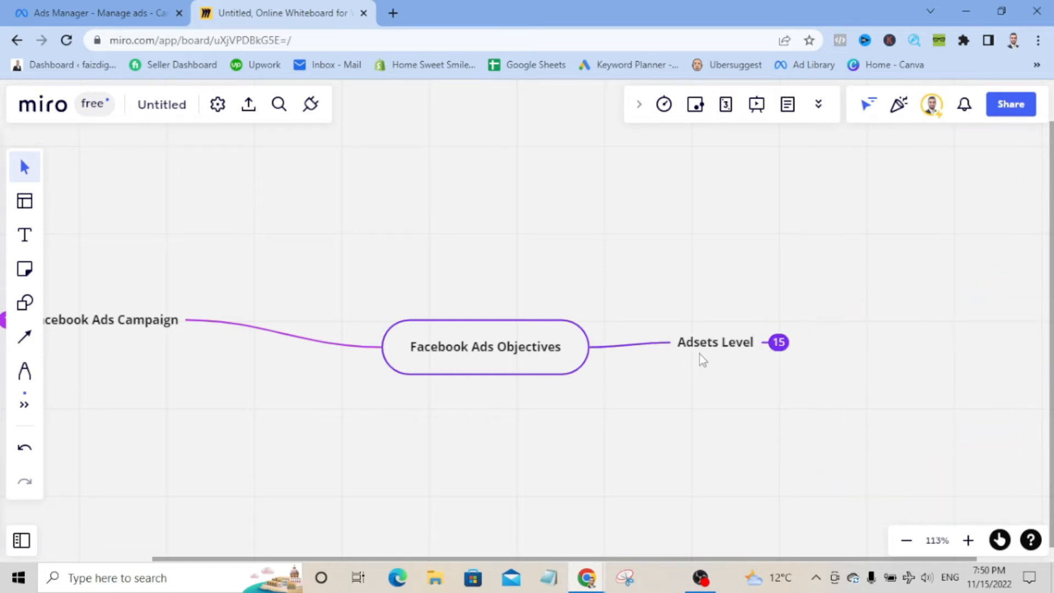
click(779, 342)
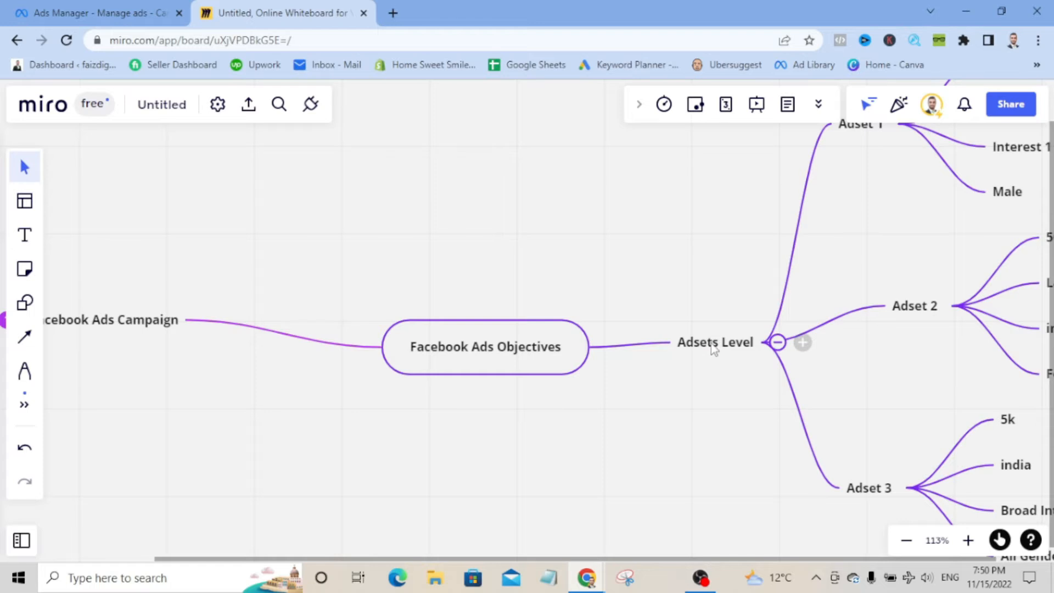
drag(498, 349, 253, 342)
Move the Adsets Level node away from the root and reposition the Adset 1 and Adset 2 branches further right
drag(423, 337, 498, 360)
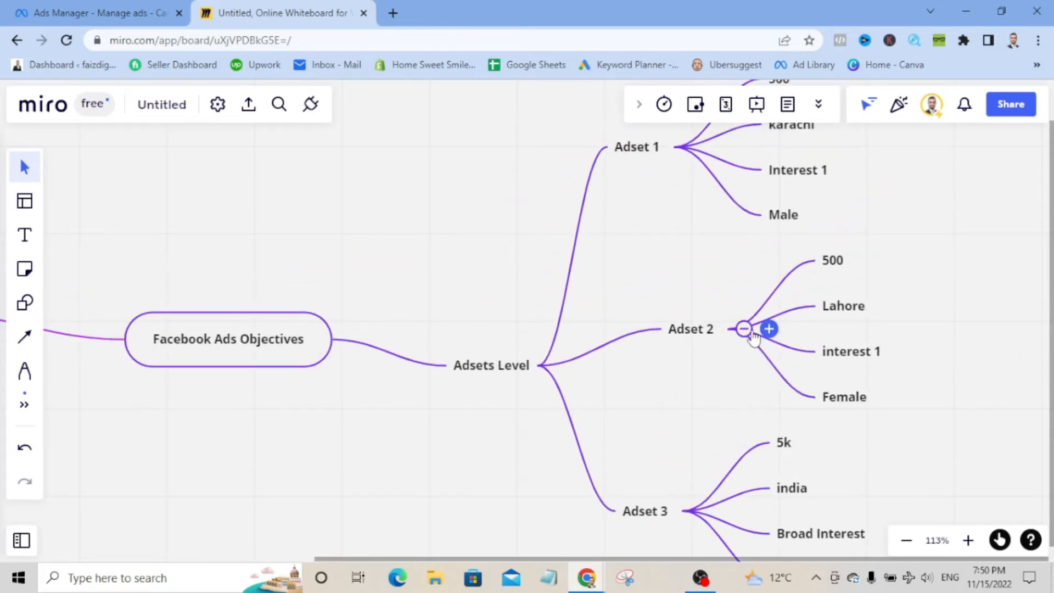
drag(687, 333, 723, 340)
drag(650, 146, 686, 220)
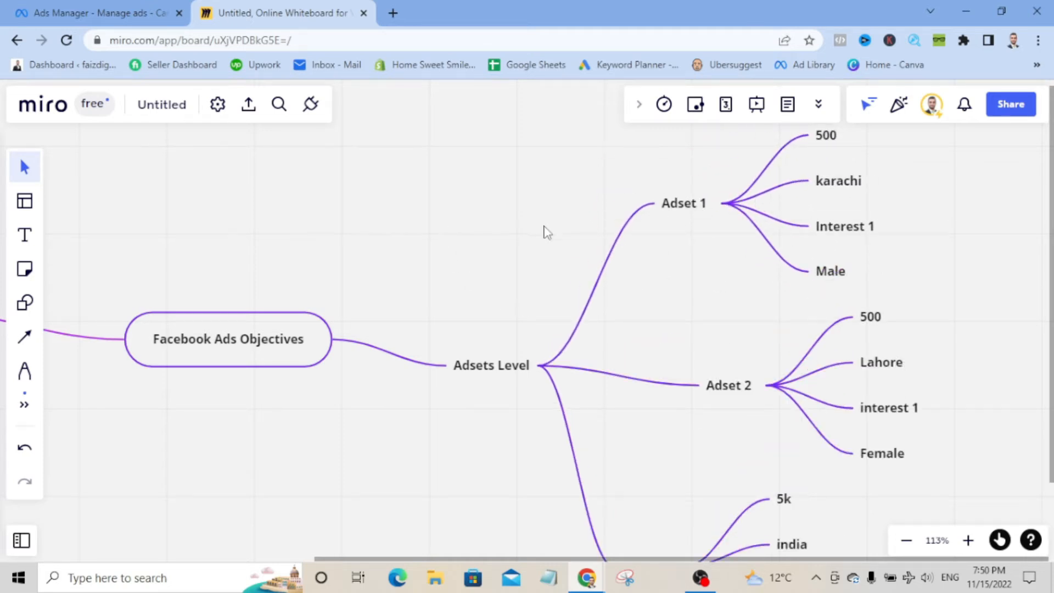
Add the text "Pen" to the board, enlarge it to heading size and place it above the Adsets Level node
click(24, 235)
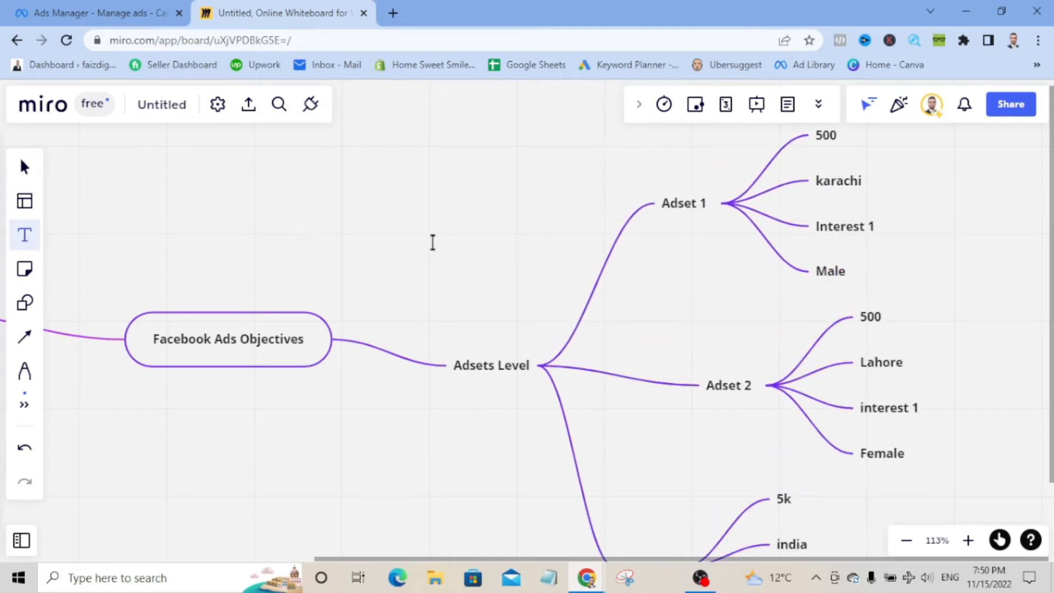
click(356, 210)
text(Pen)
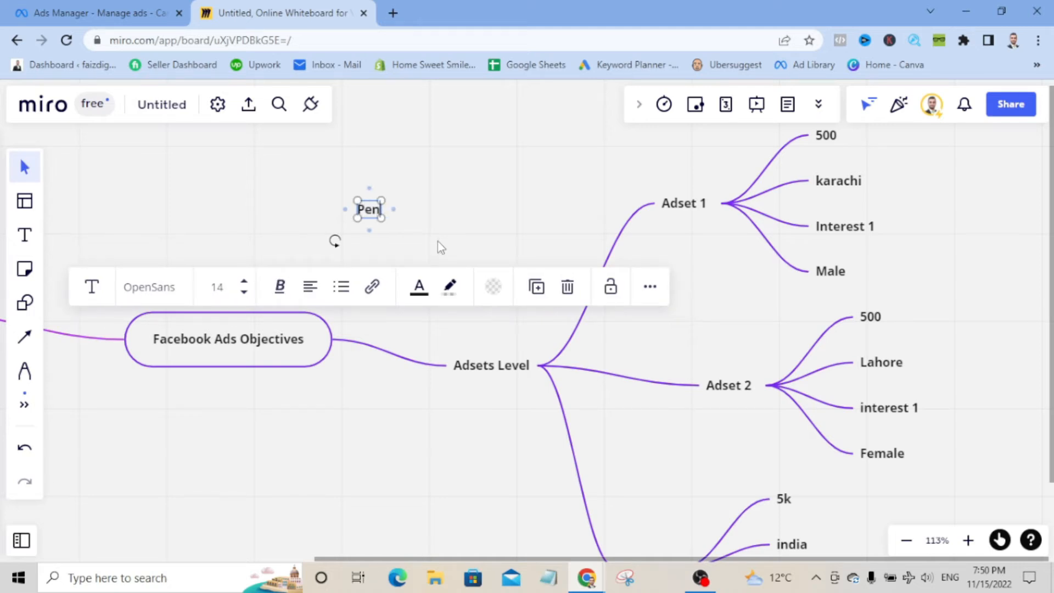
click(430, 245)
click(375, 213)
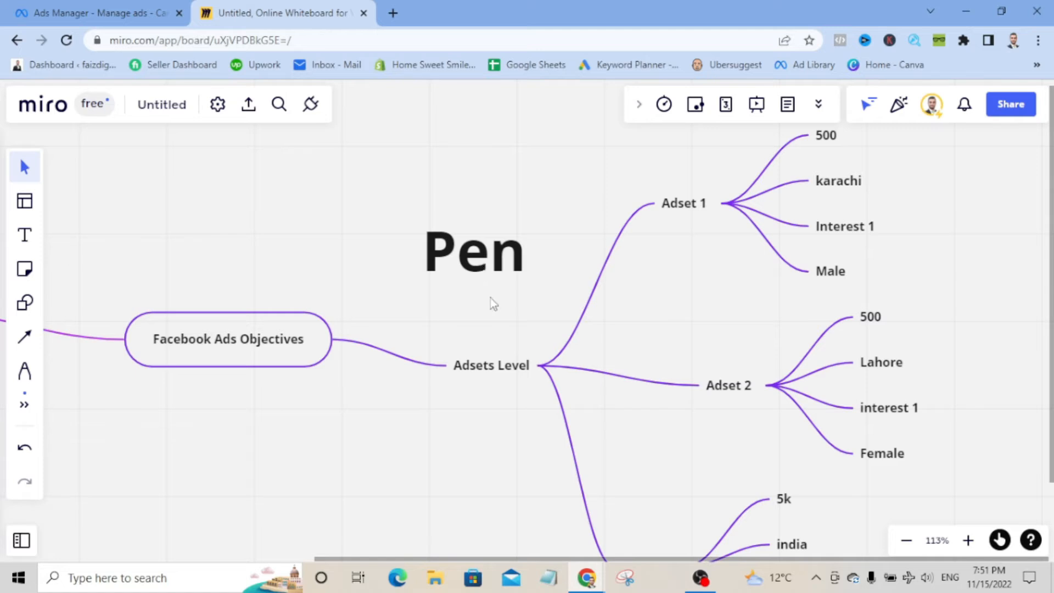
drag(484, 250, 486, 268)
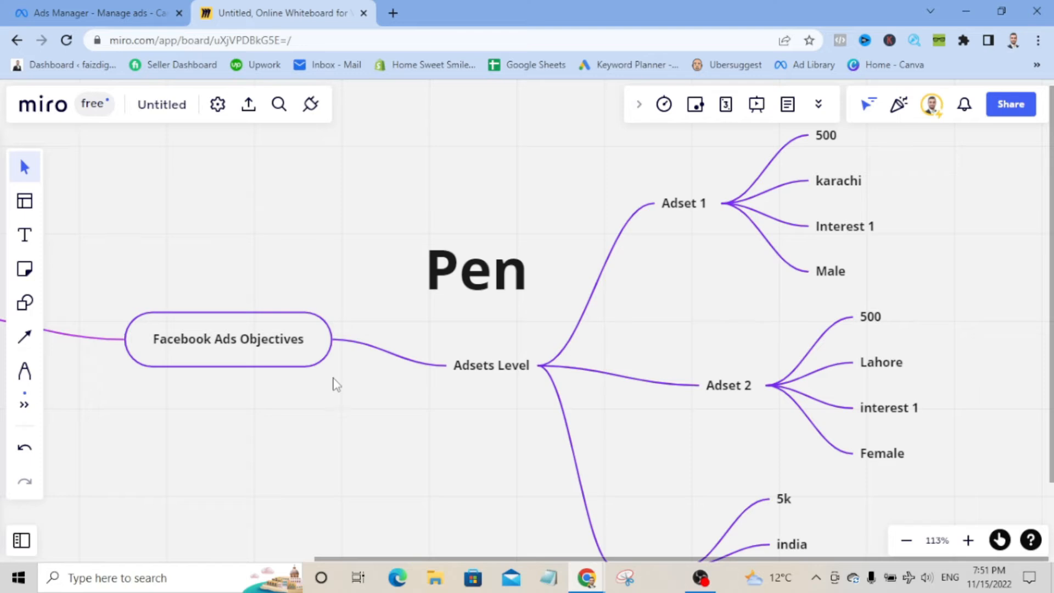
Move the Adsets Level branch below the Pen text and adjust the positions of Adset 1 and its Interest 1 and Male nodes
drag(501, 369, 491, 434)
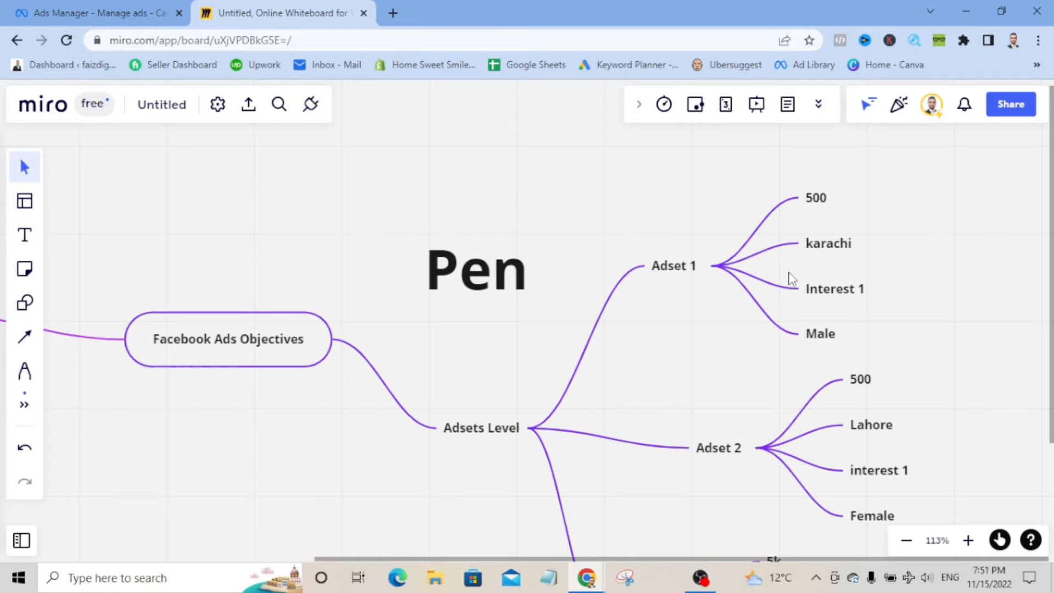
drag(678, 268, 676, 262)
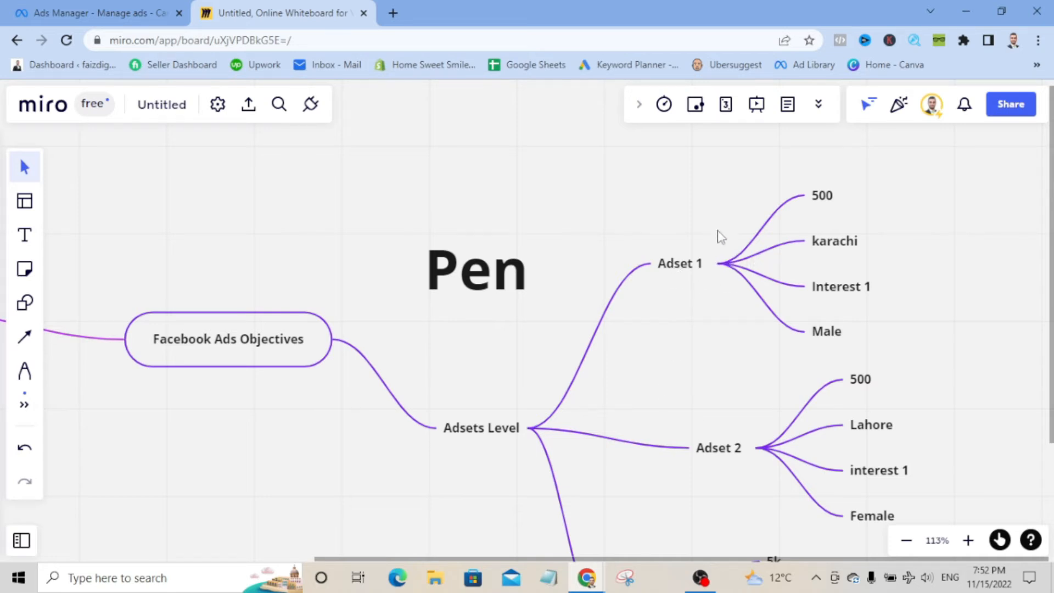
click(822, 199)
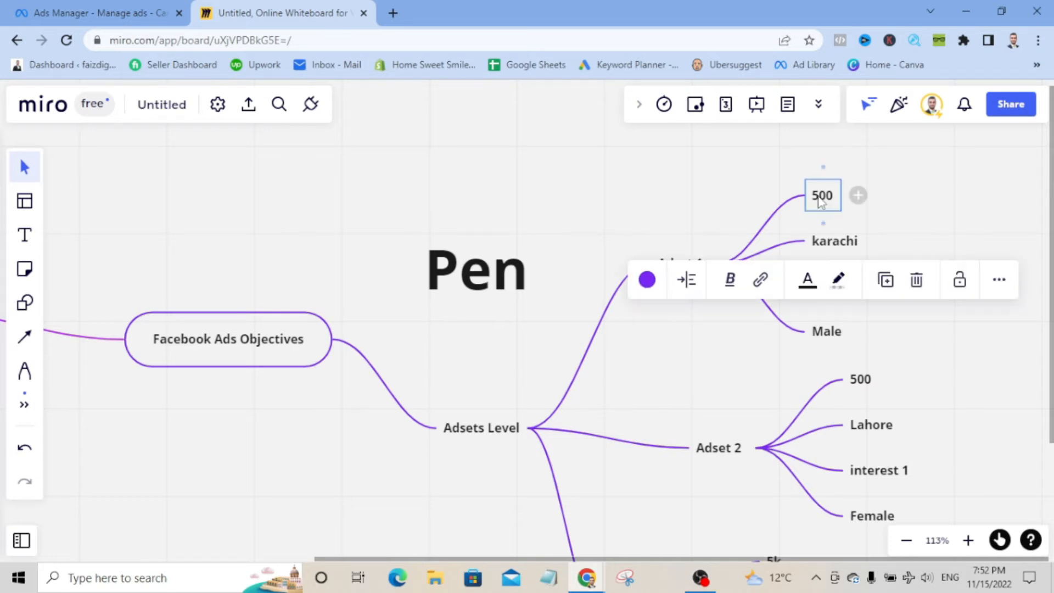
click(704, 211)
click(837, 248)
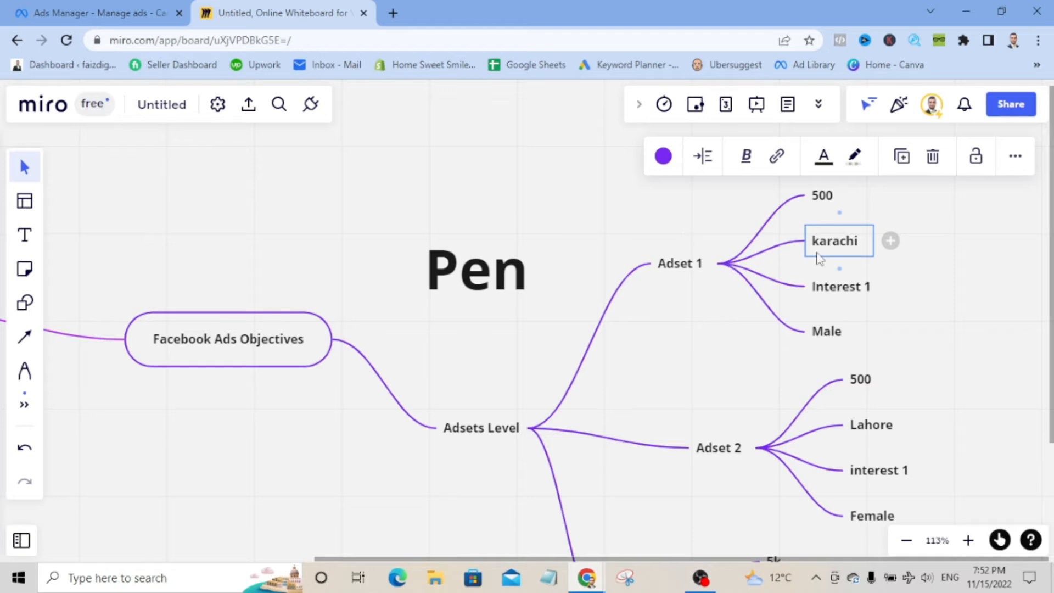
mouse_move(844, 294)
mouse_down()
mouse_move(851, 300)
mouse_move(840, 286)
mouse_up()
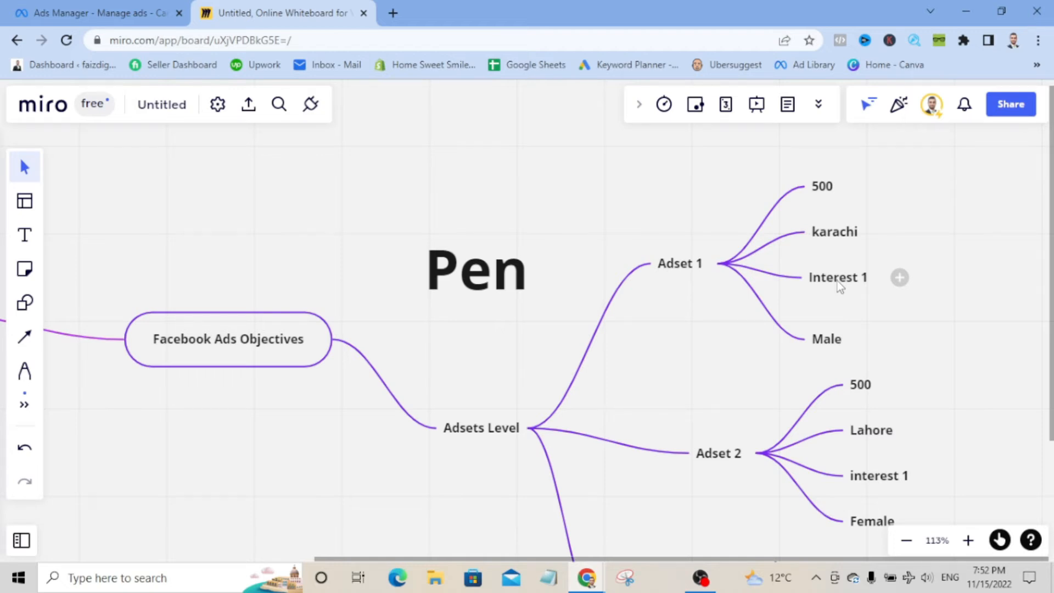
drag(834, 341, 840, 324)
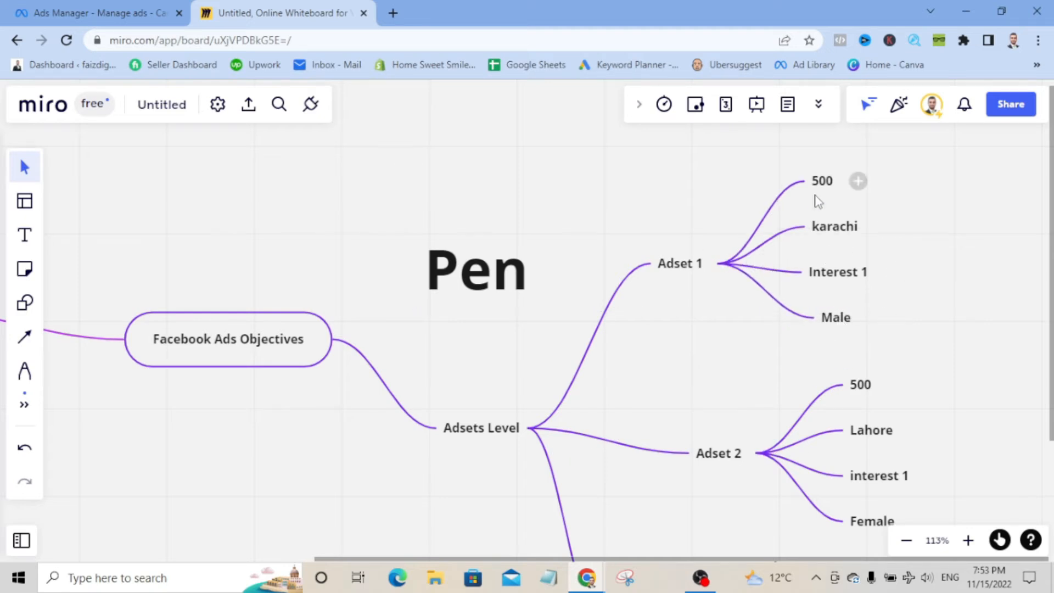
Move the Adset 2 branch up closer to Adset 1, selecting its 500, Lahore, interest 1 and Female nodes in turn
drag(725, 463, 763, 414)
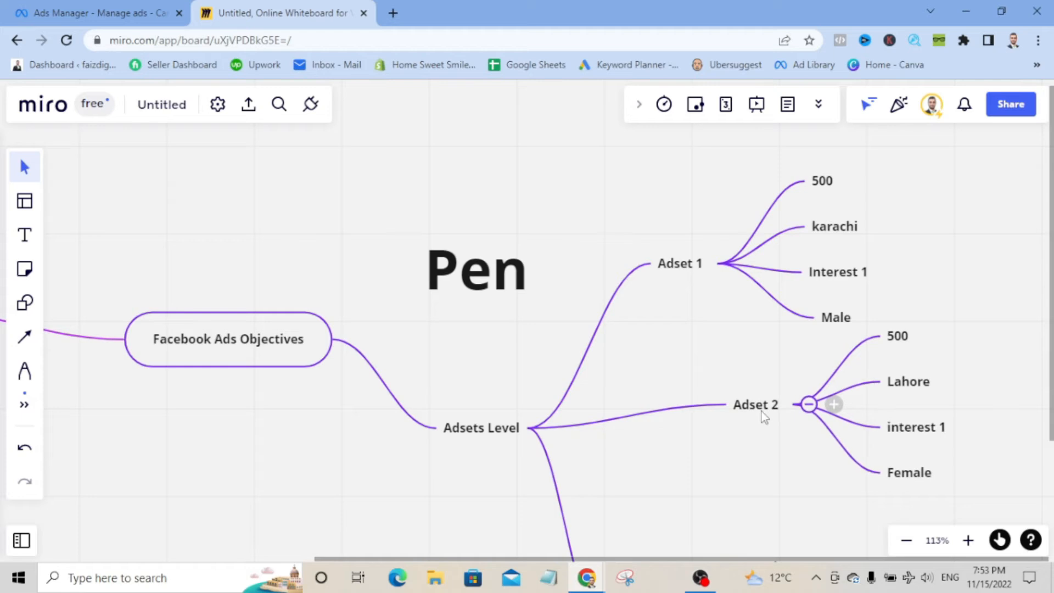
click(900, 338)
click(916, 382)
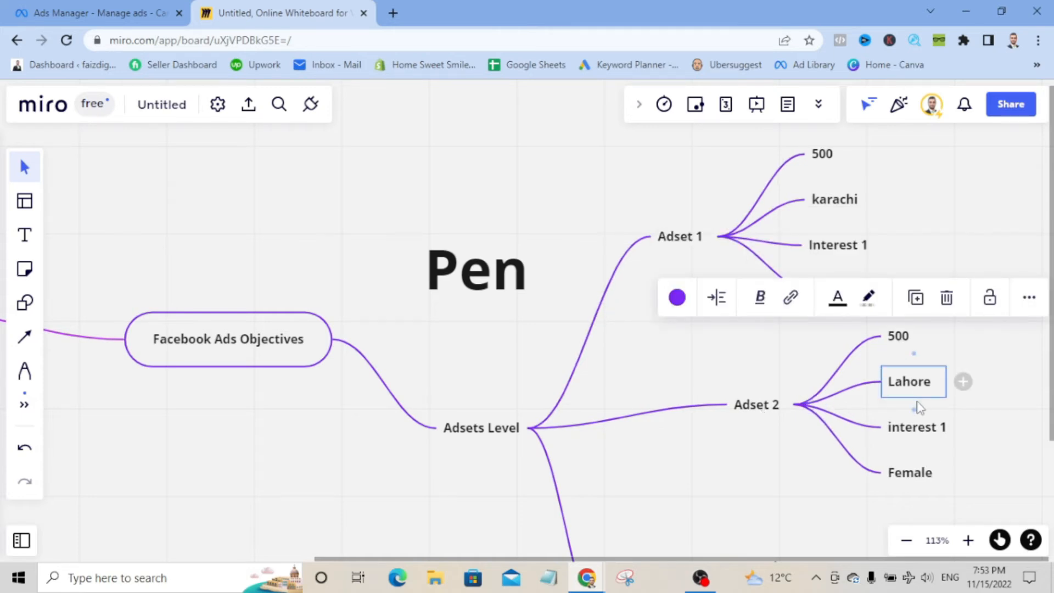
click(921, 429)
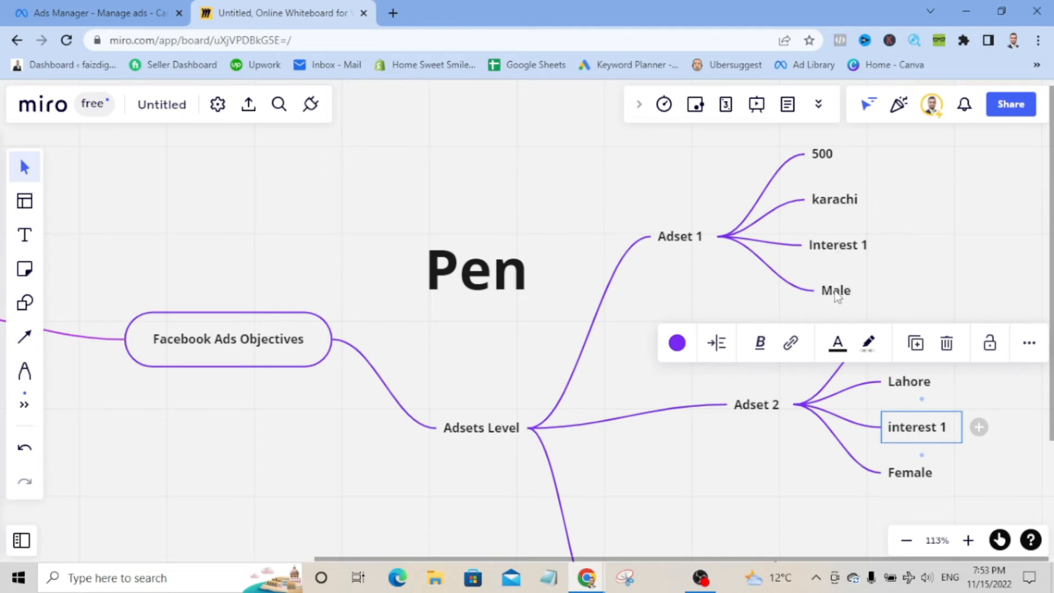
click(897, 478)
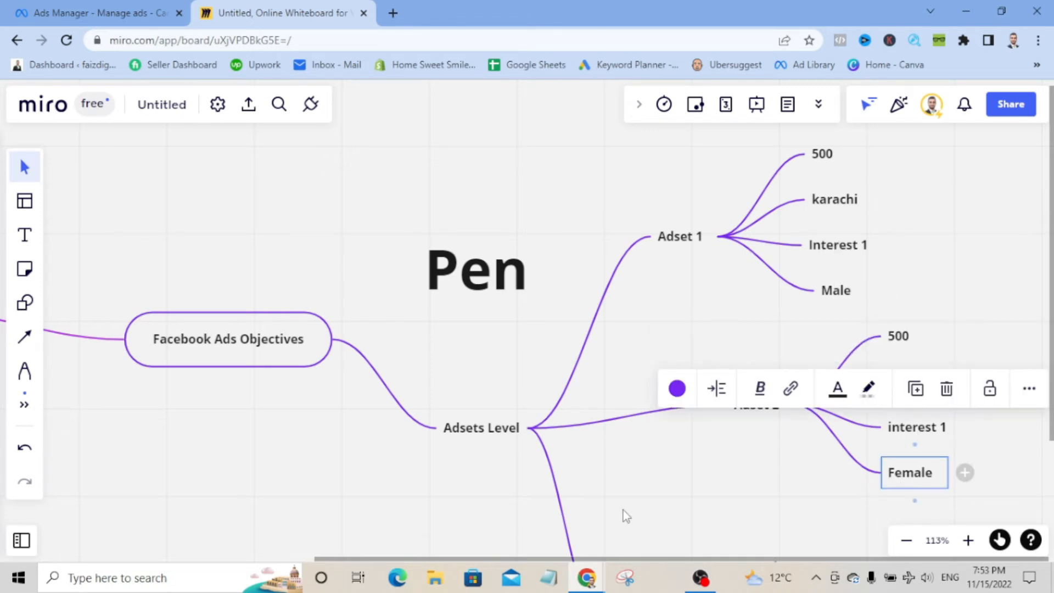
click(742, 445)
drag(757, 410, 754, 376)
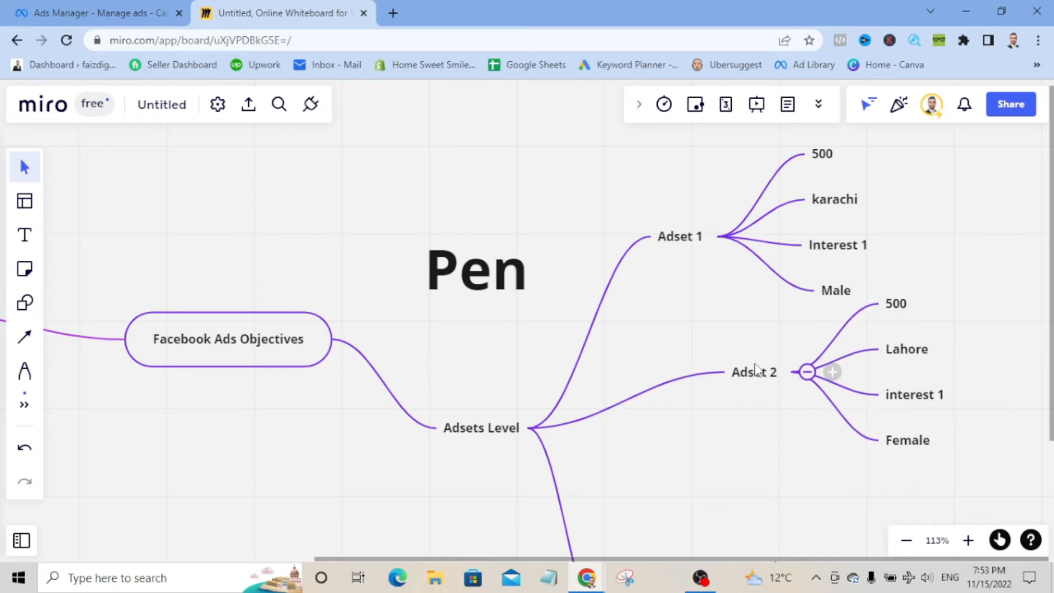
Raise the Adsets Level and Adset 3 branches, offset the Broad Interest node to the right, and shift the whole map down slightly
drag(484, 431, 505, 297)
drag(661, 512, 680, 431)
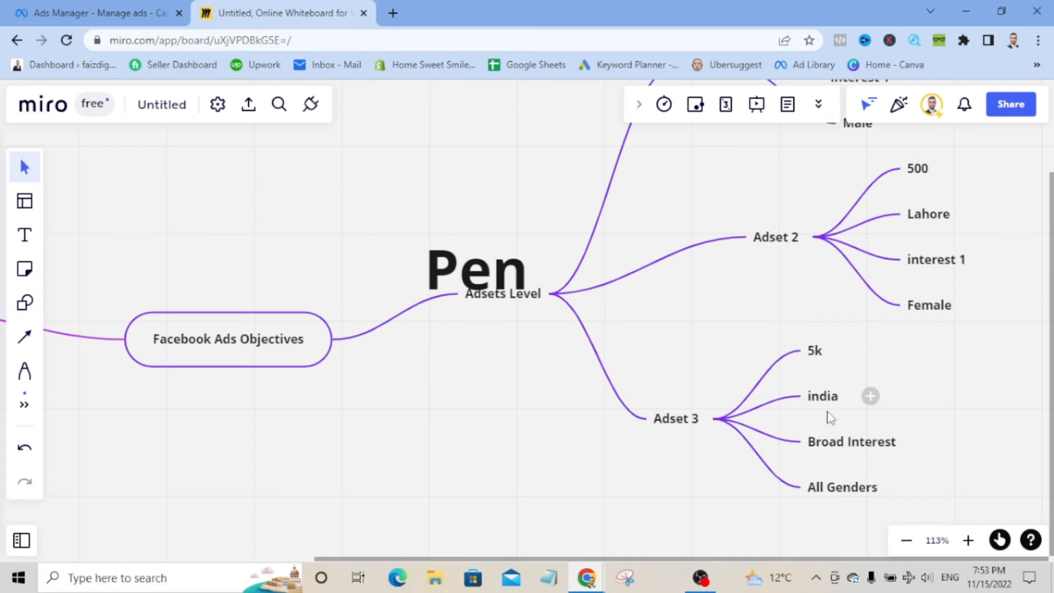
drag(841, 443, 865, 434)
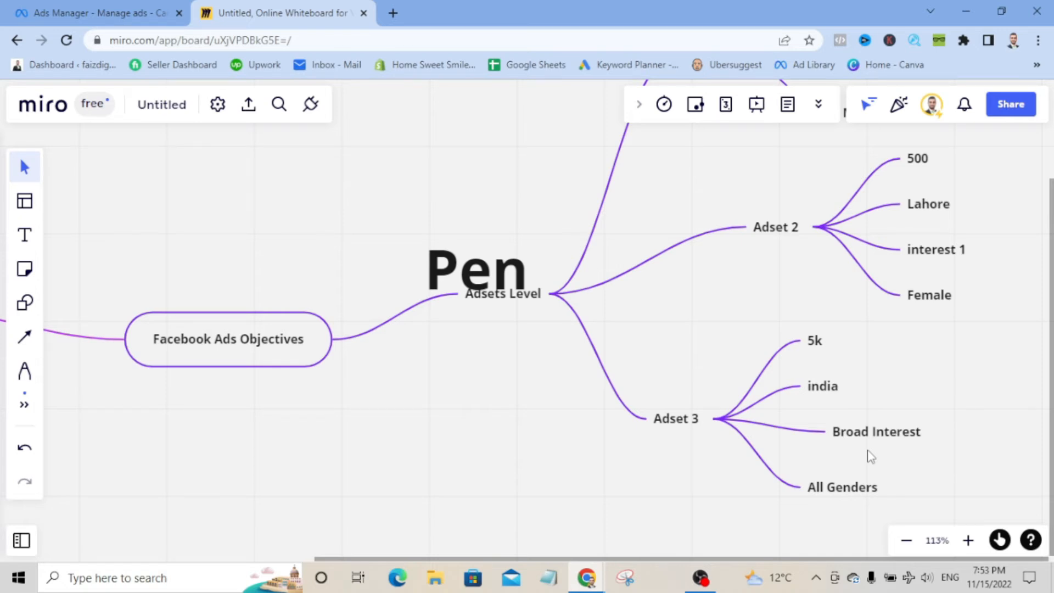
click(825, 494)
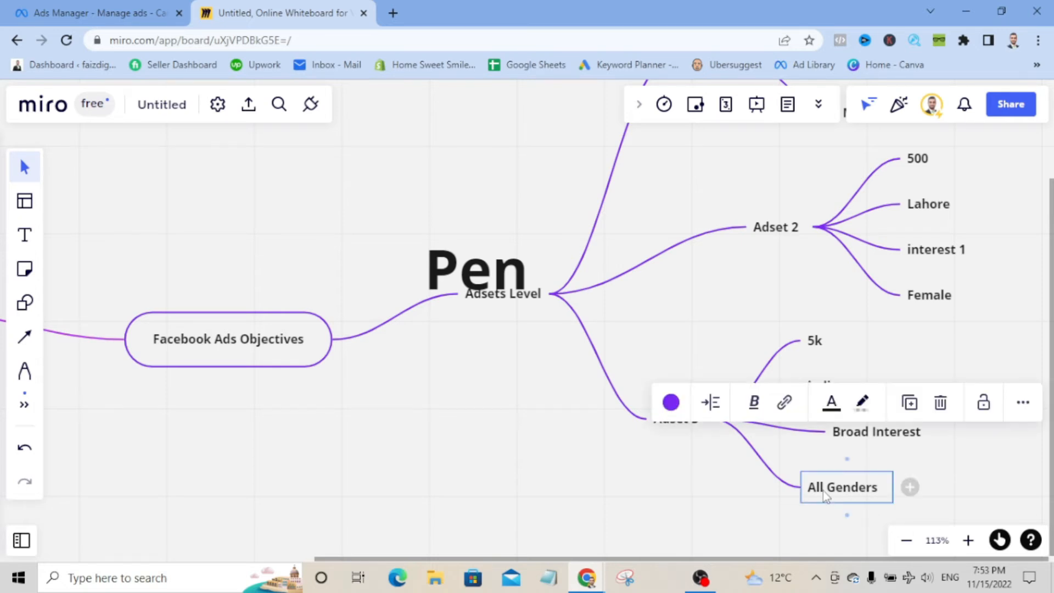
drag(281, 354, 283, 401)
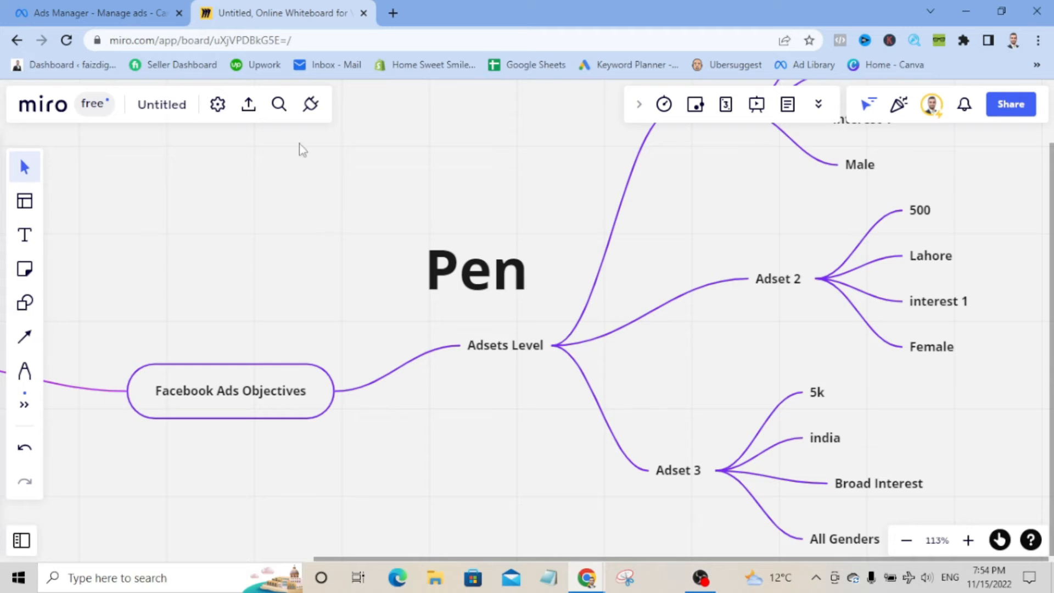
Switch to Facebook Ads Manager and highlight the business.facebook.com and /adsmanager parts of its web address
click(59, 11)
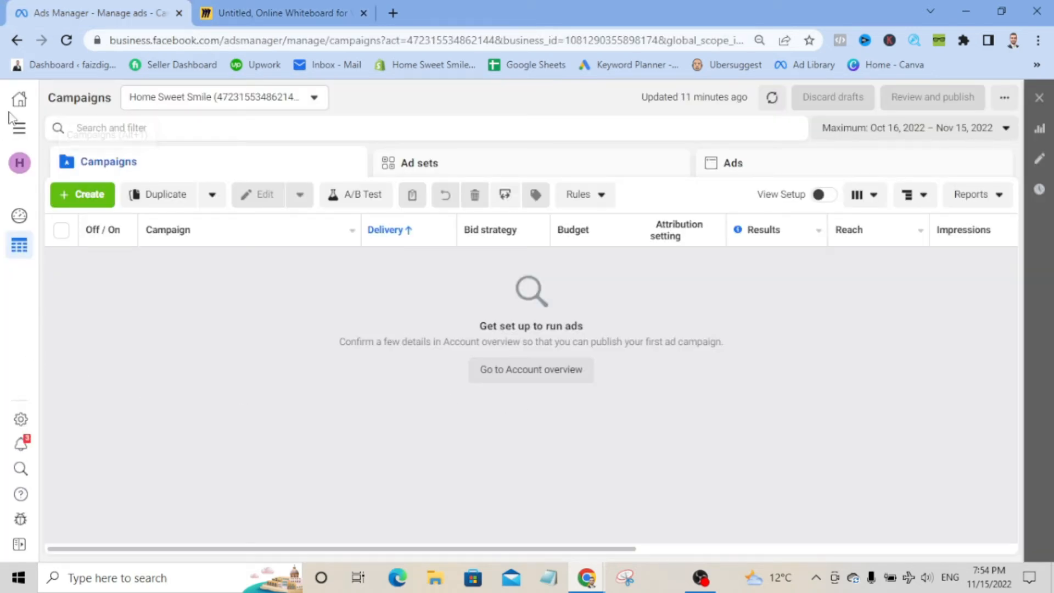
click(113, 41)
click(104, 41)
click(118, 41)
drag(144, 41, 252, 46)
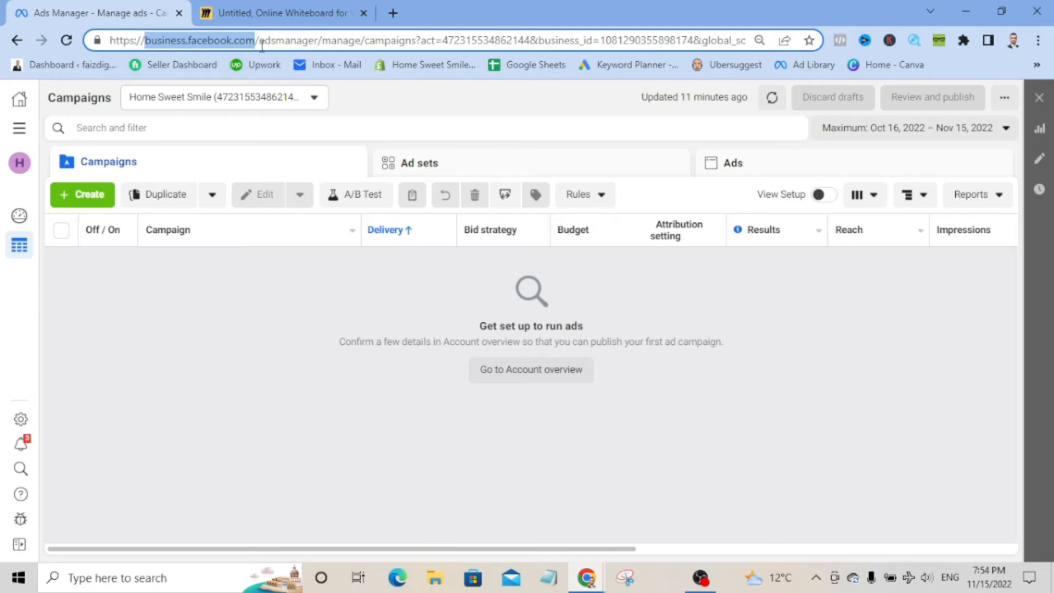
click(320, 40)
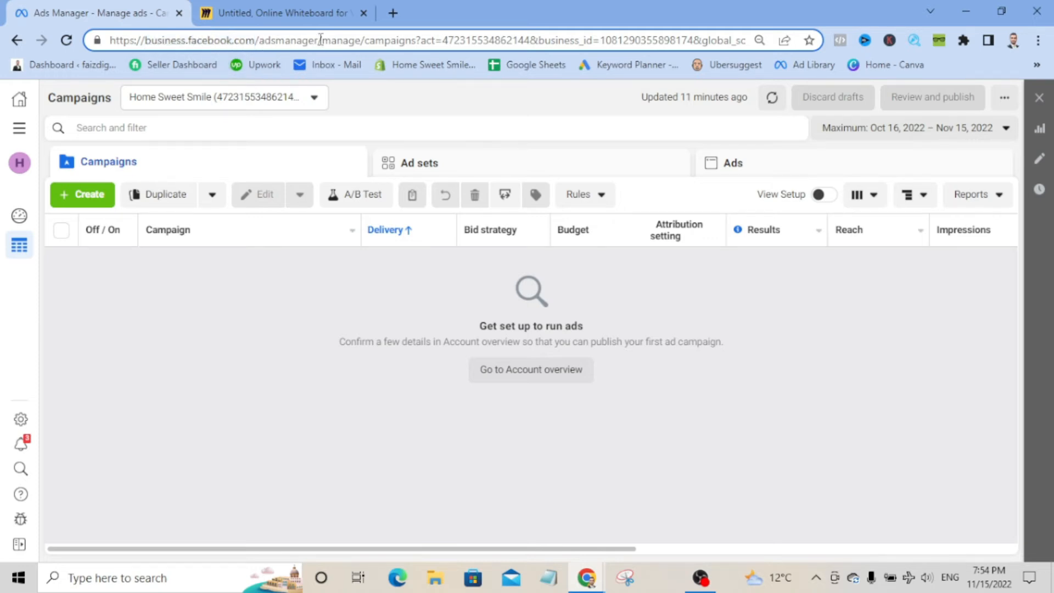
drag(319, 40, 259, 43)
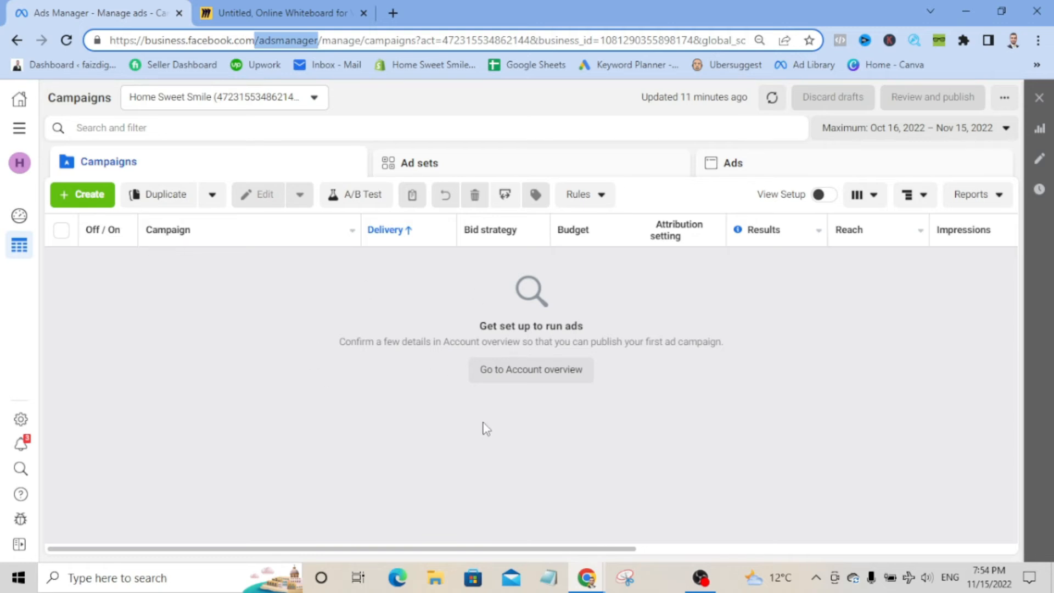
click(235, 280)
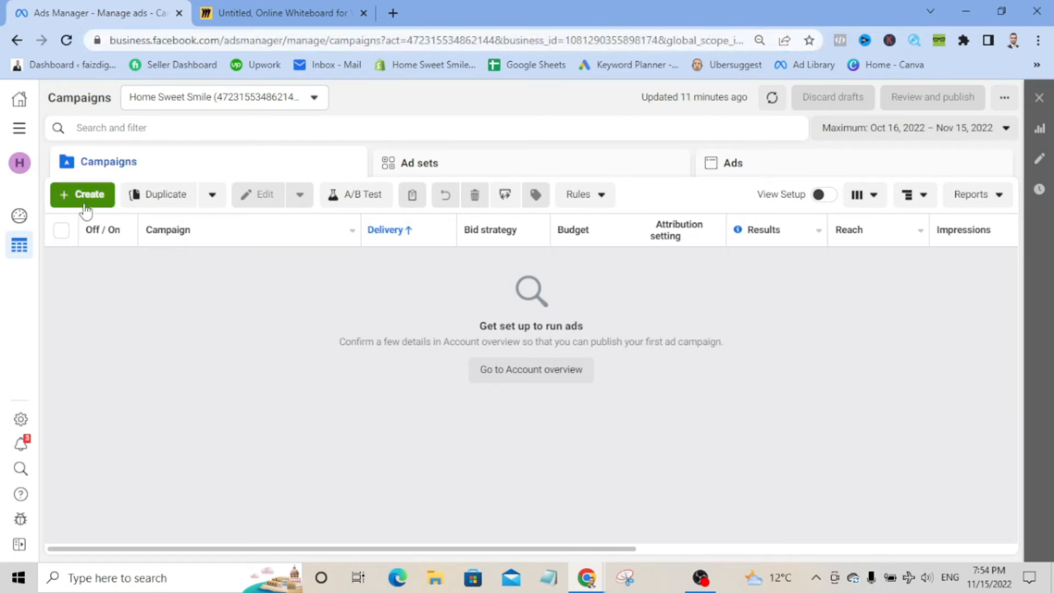
Preview the campaign creation dialog, dismiss it, and look through the Ad sets, Ads and Campaigns levels
click(71, 197)
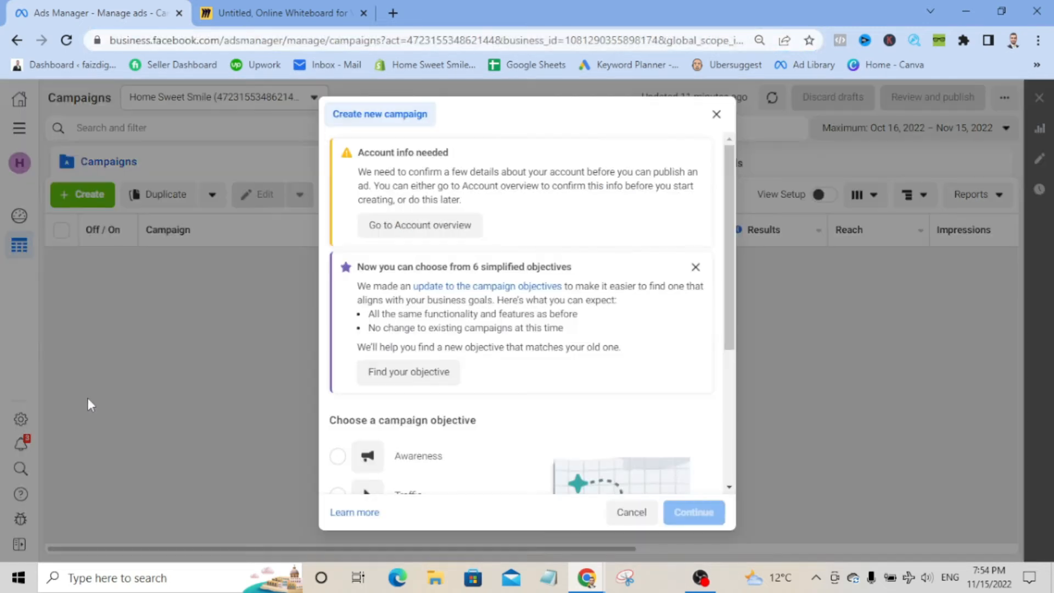
click(716, 115)
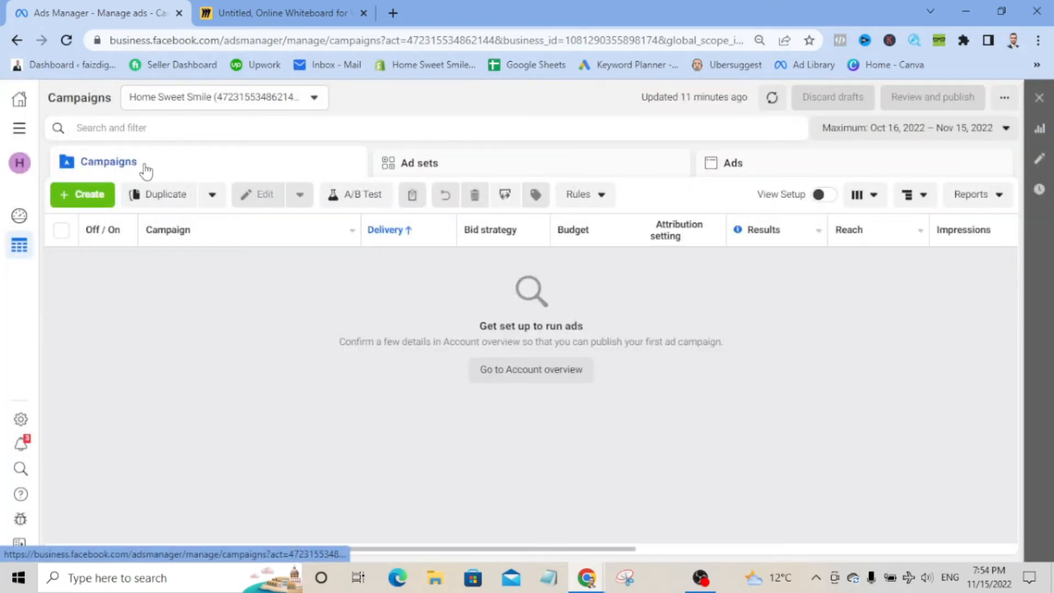
click(473, 166)
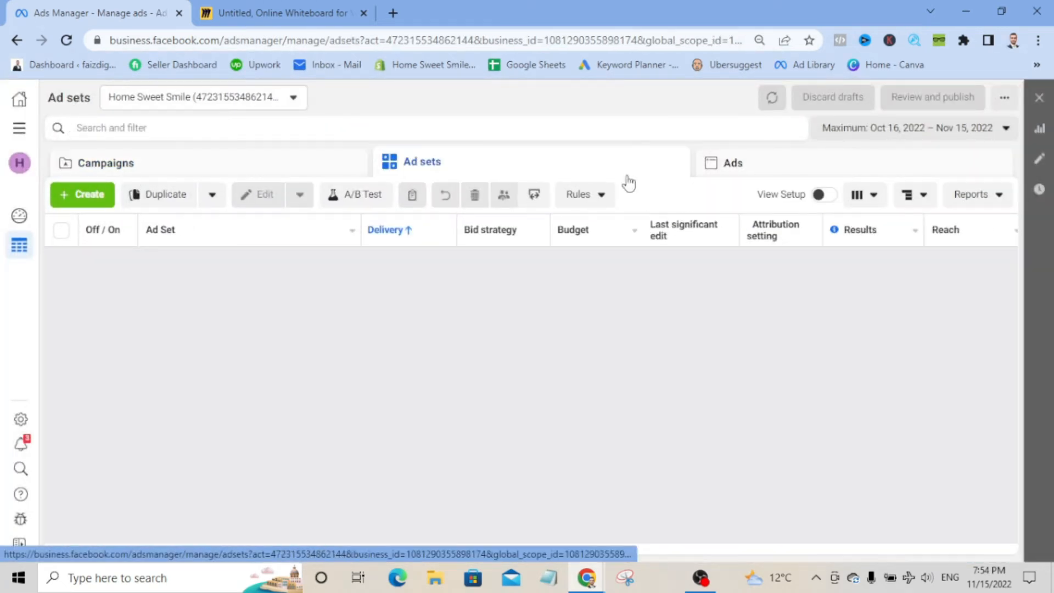
click(803, 172)
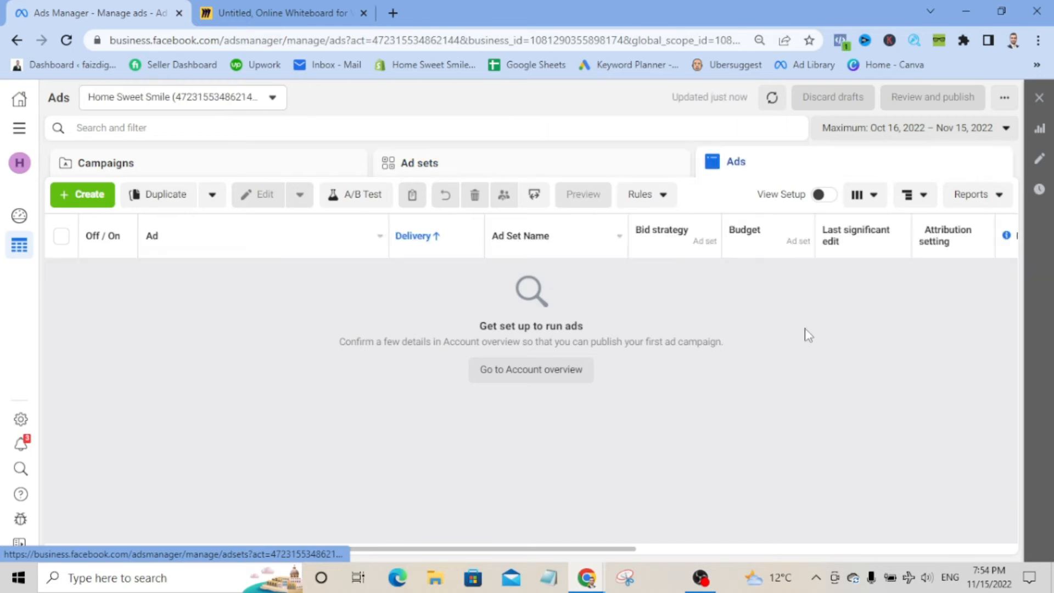
click(176, 166)
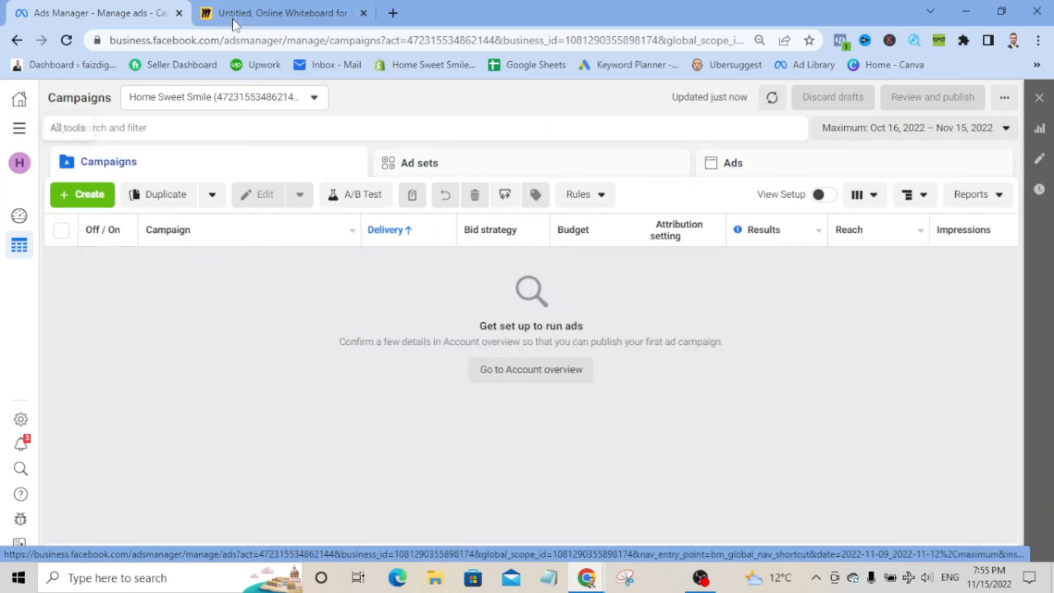
Check the Adsets Level branch on the Miro board, and return to the Ad sets level in Ads Manager
click(325, 21)
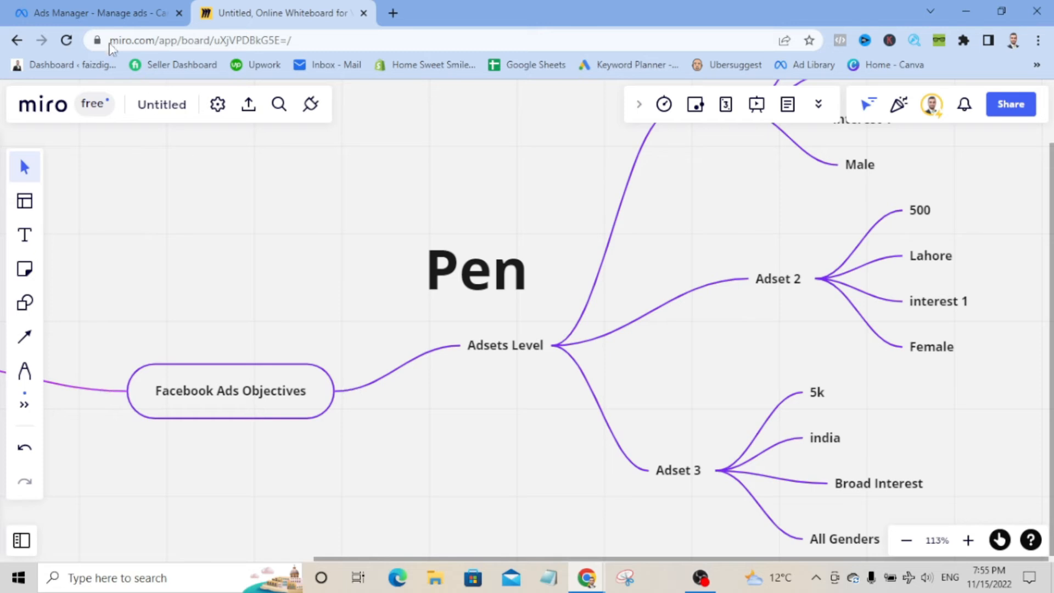
click(103, 9)
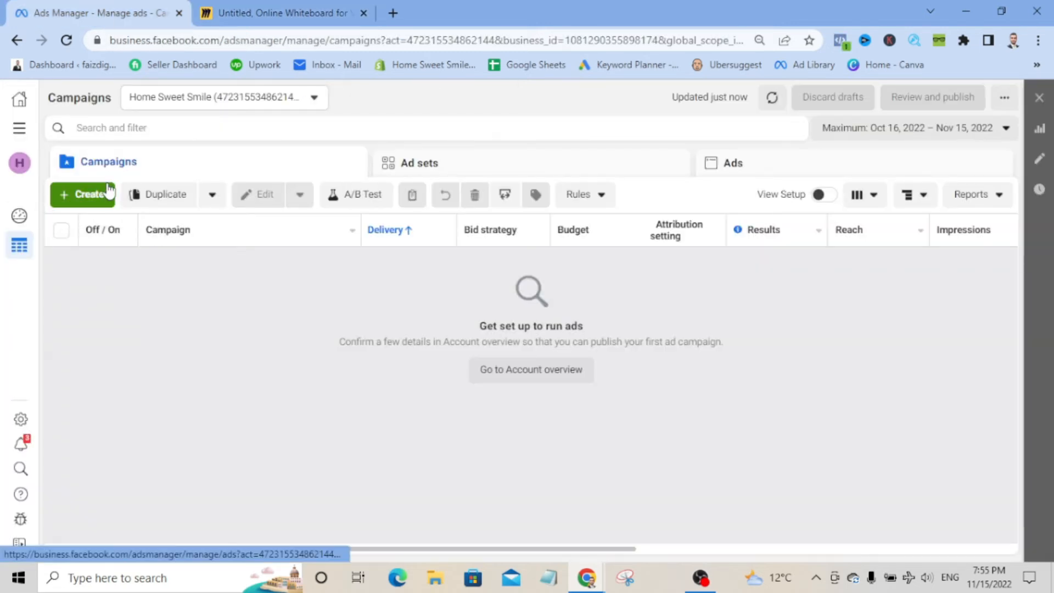
click(472, 165)
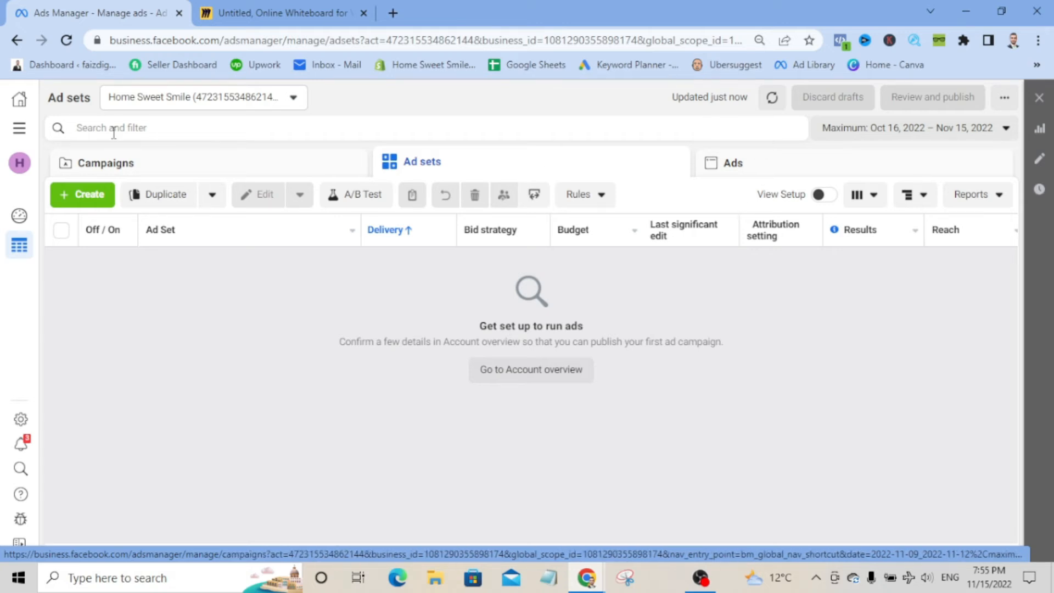
Create a new campaign with the Sales objective and continue to its settings
click(80, 196)
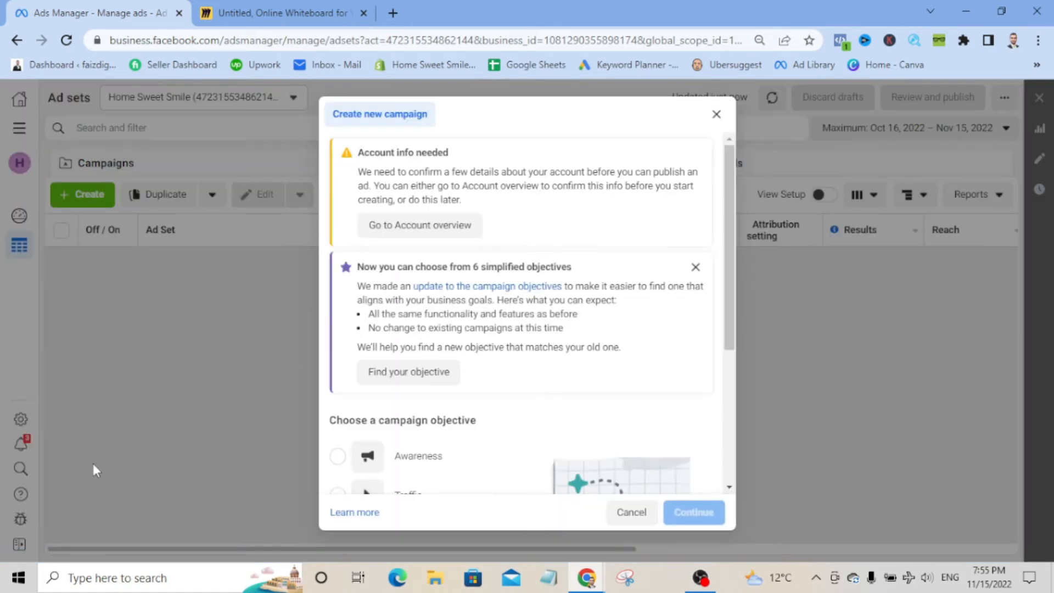
scroll(476, 403, down, 3)
drag(734, 333, 733, 376)
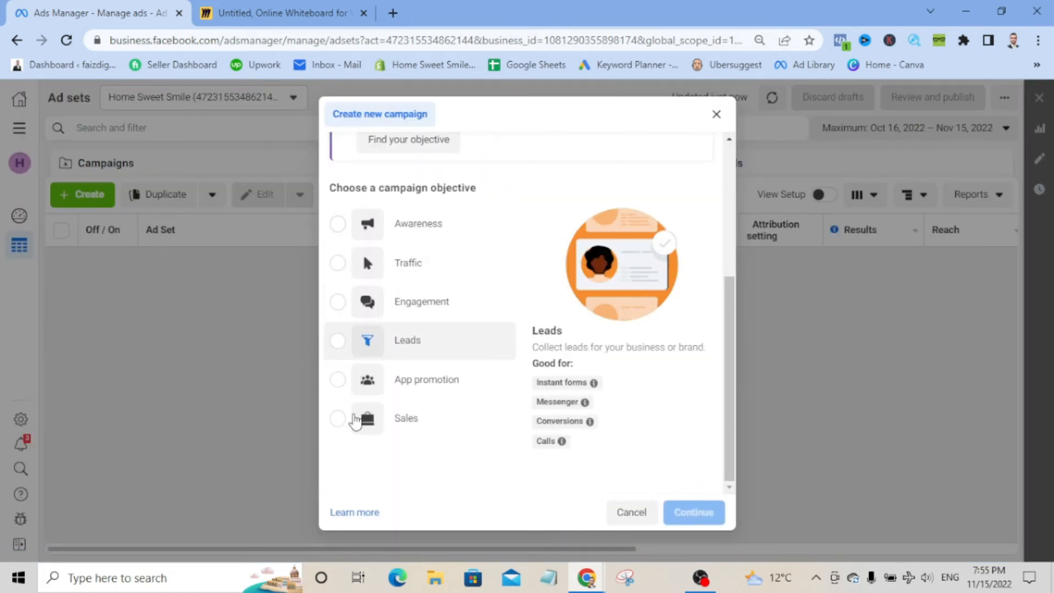
click(370, 425)
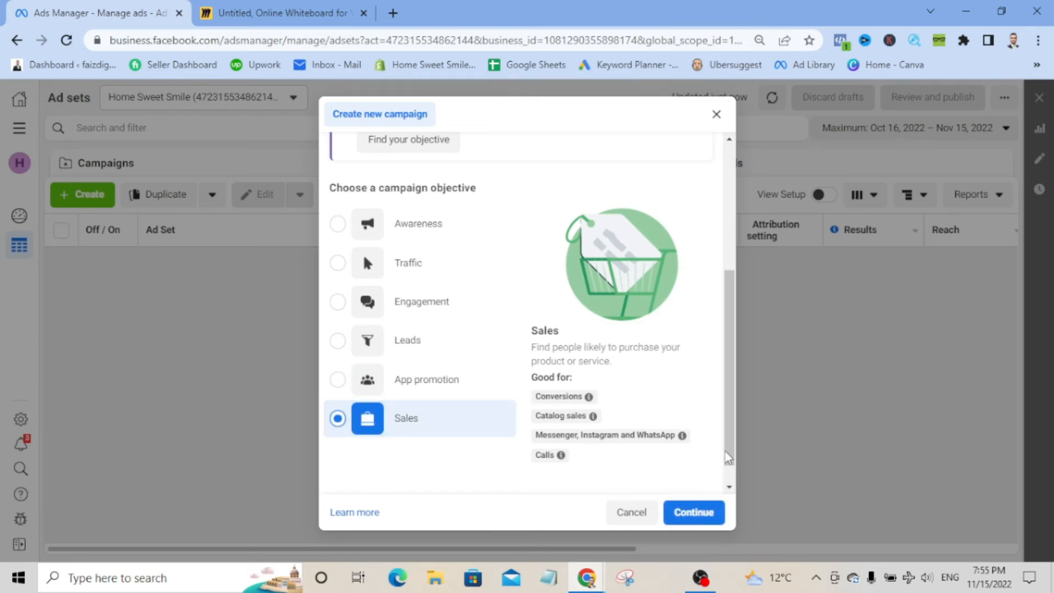
scroll(730, 477, down, 1)
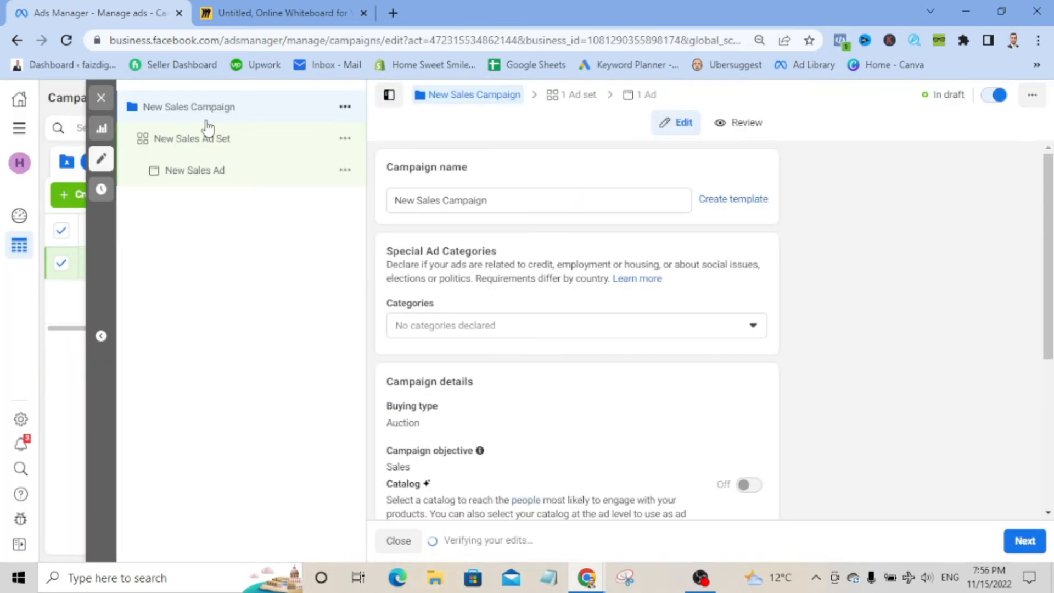
Look through the new sales ad set and ad, and examine the campaign settings down to A/B Test and Advantage campaign budget
click(204, 141)
click(183, 179)
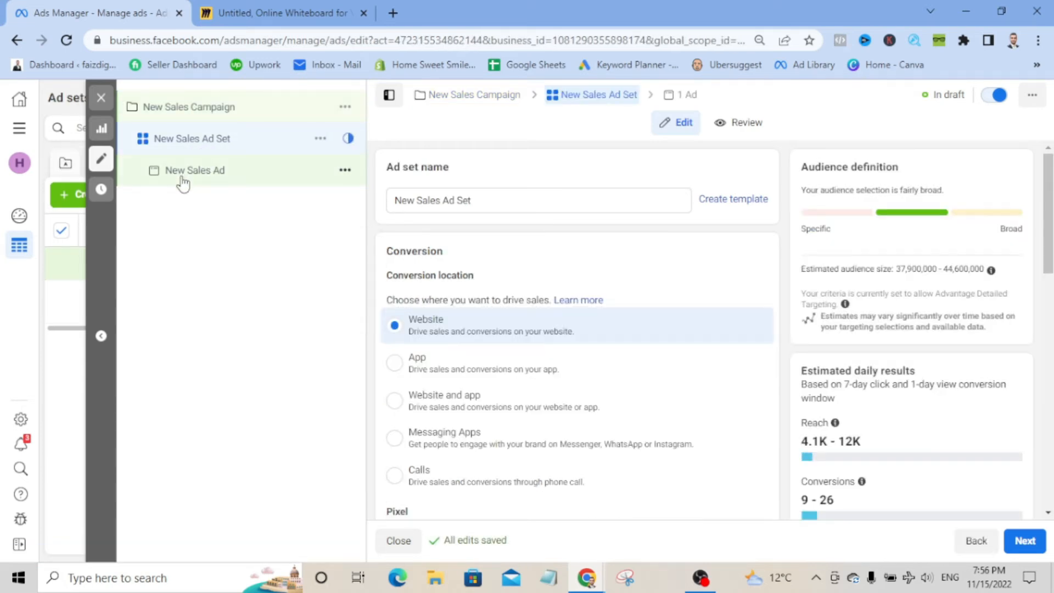
click(214, 114)
drag(1051, 236, 1051, 383)
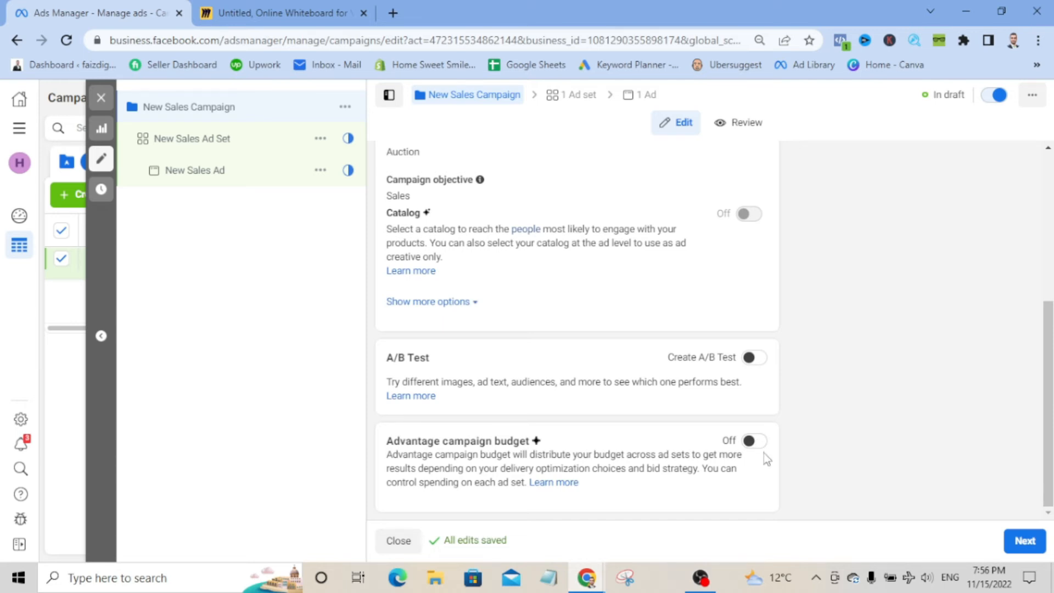
scroll(577, 329, up, 1)
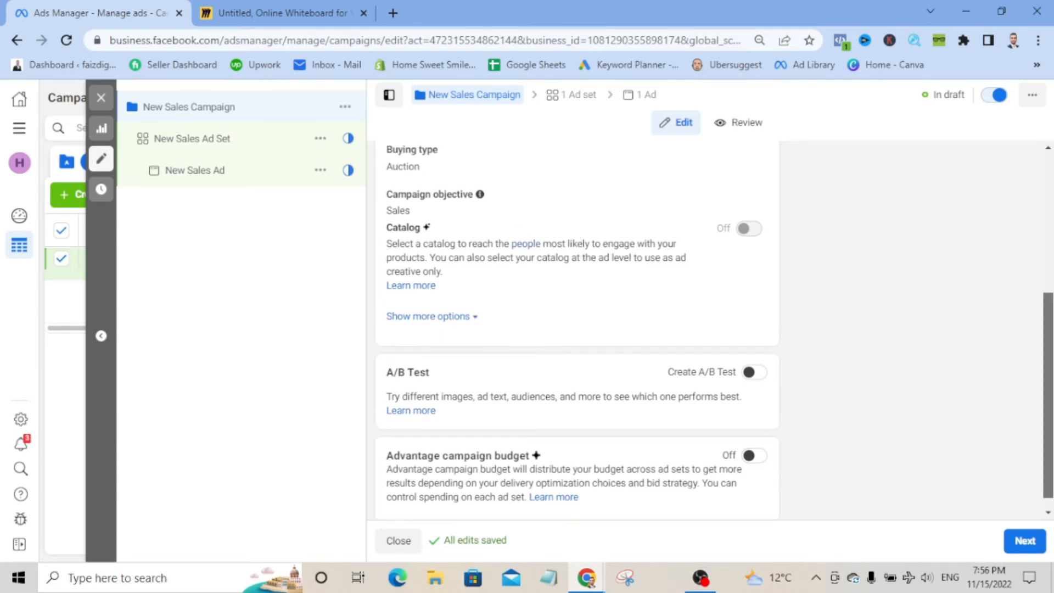
drag(1048, 387, 1048, 403)
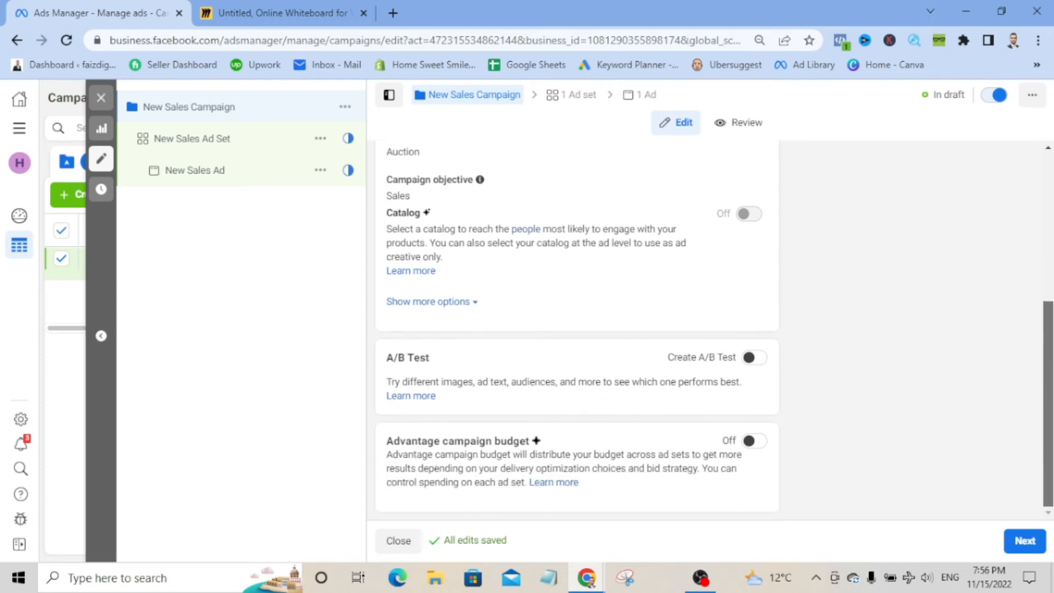
Proceed to the ad set settings and examine the conversion location, Meta Pixel and dynamic creative options
click(1025, 541)
mouse_move(1048, 189)
mouse_down()
mouse_move(1048, 231)
mouse_move(1048, 193)
mouse_up()
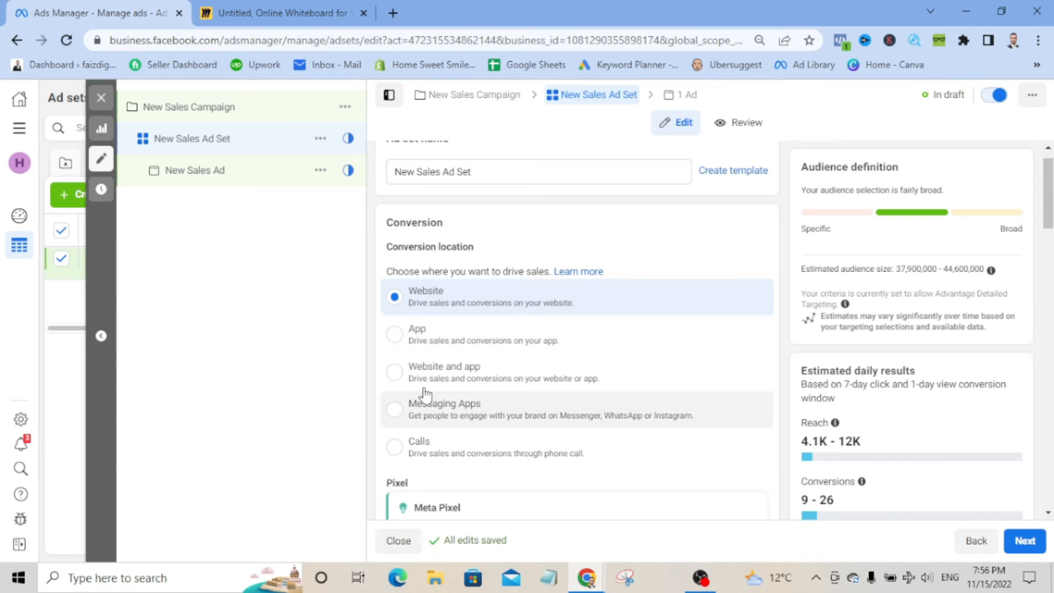
scroll(439, 384, down, 2)
scroll(439, 340, down, 1)
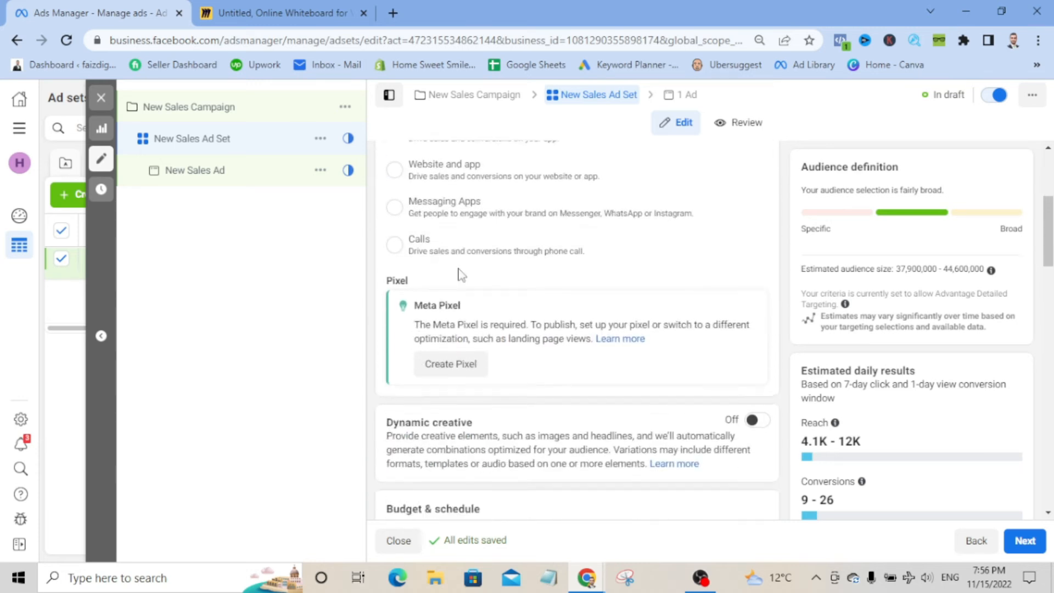
scroll(549, 255, down, 2)
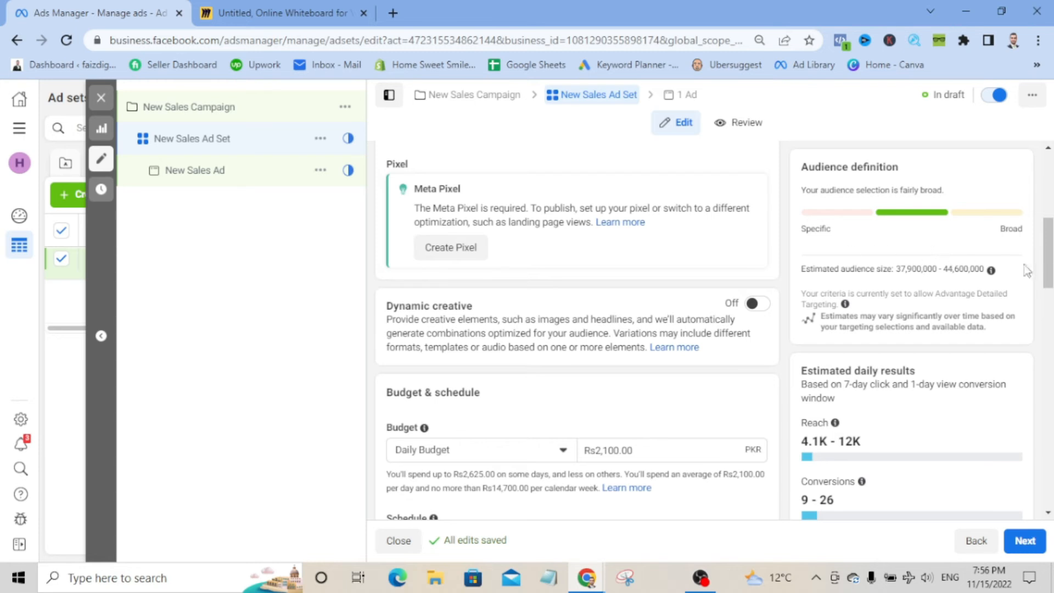
scroll(699, 301, down, 2)
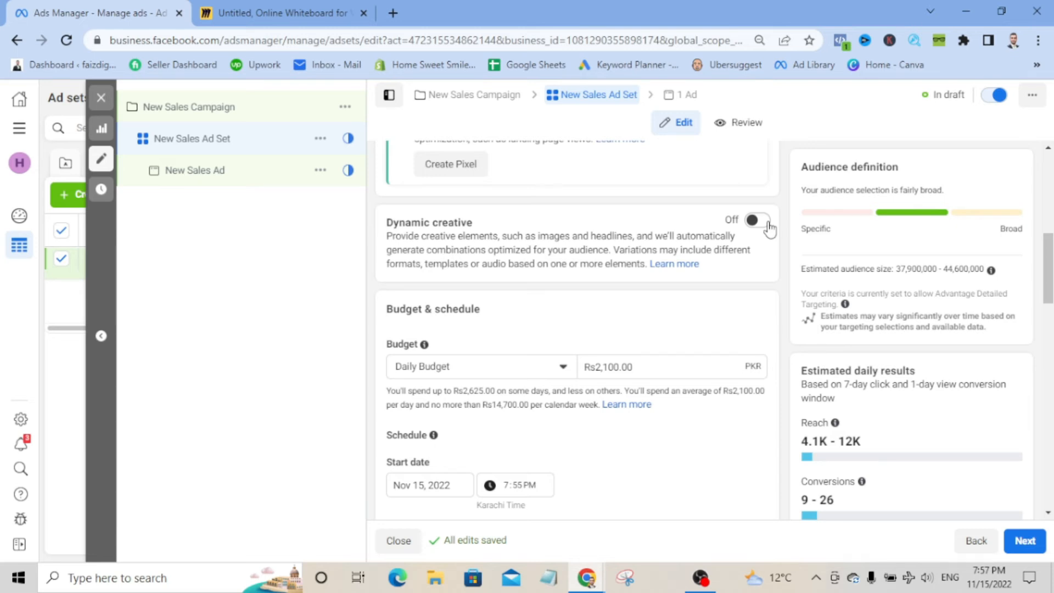
Set the ad set's daily budget to 500 PKR
scroll(799, 248, down, 3)
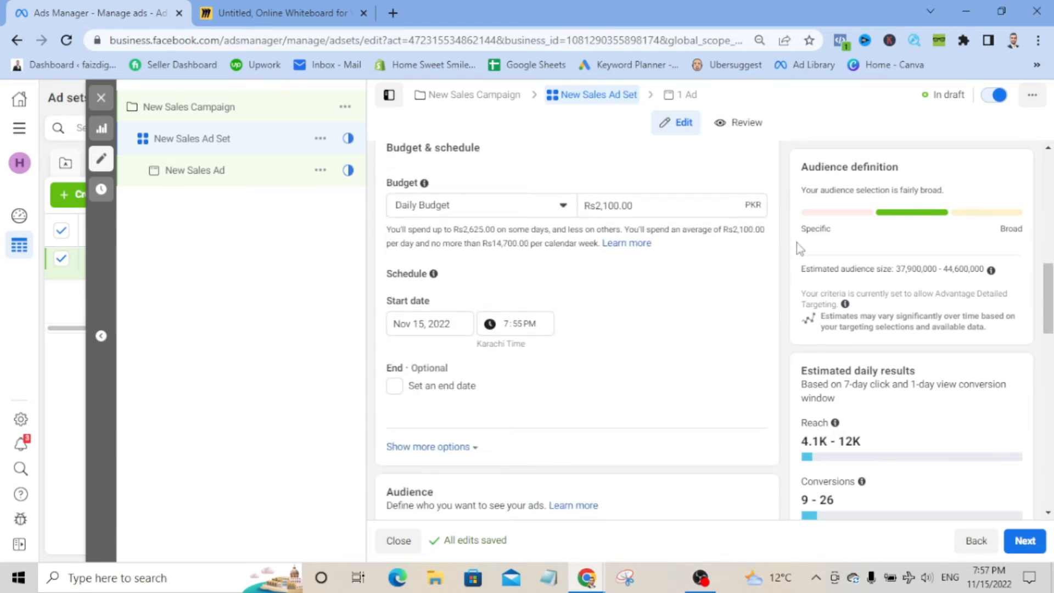
click(678, 204)
key(BackSpace)
key(BackSpace)
key(BackSpace)
key(BackSpace)
key(BackSpace)
key(BackSpace)
key(BackSpace)
key(BackSpace)
key(BackSpace)
text(5)
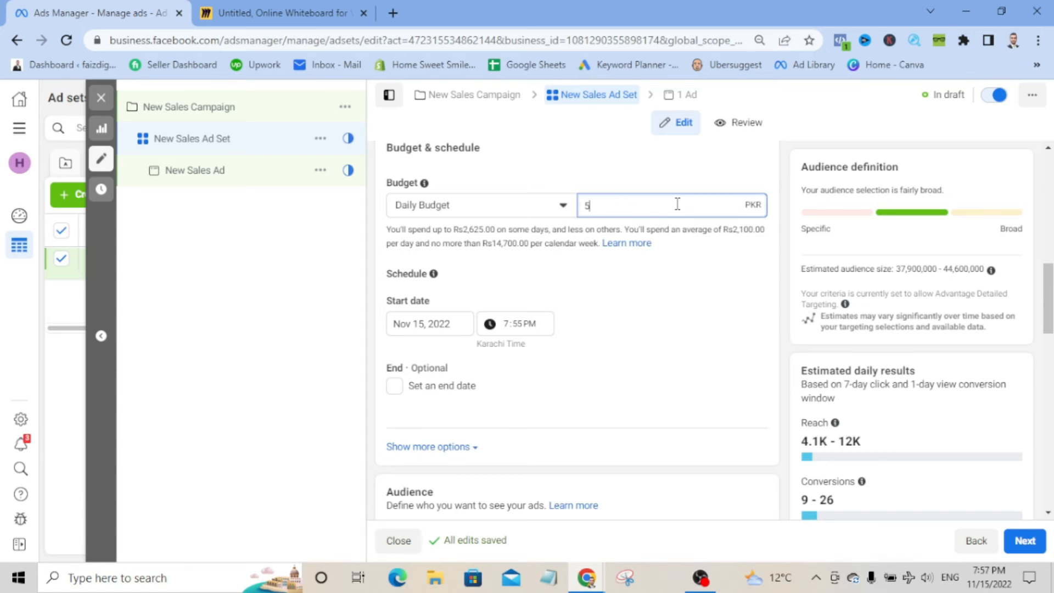
text(00)
click(772, 330)
Remove the audience's existing location and target Lahore, Punjab, Pakistan instead
scroll(771, 329, down, 2)
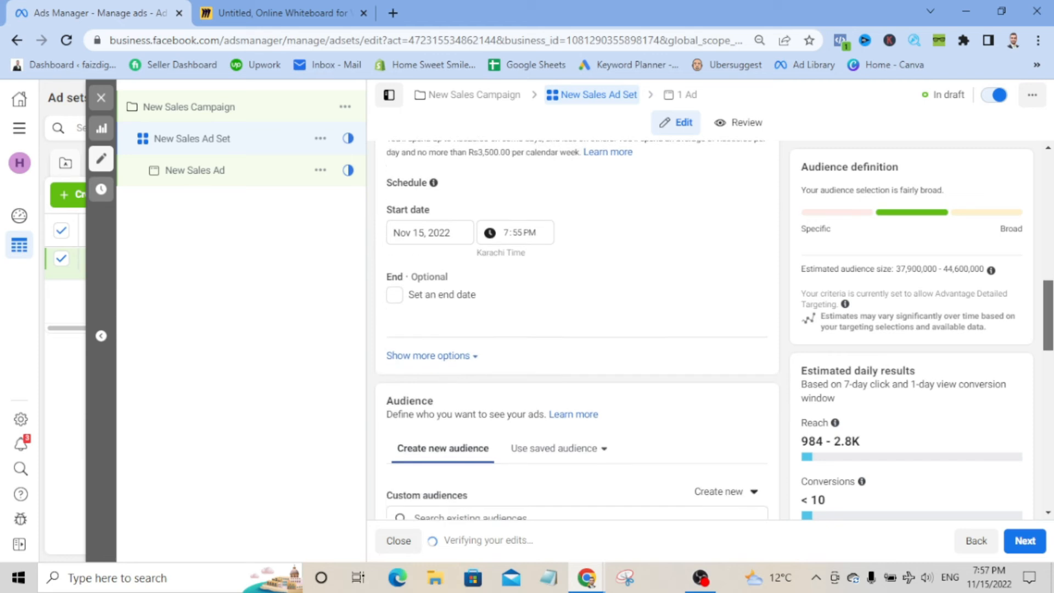
scroll(563, 232, down, 1)
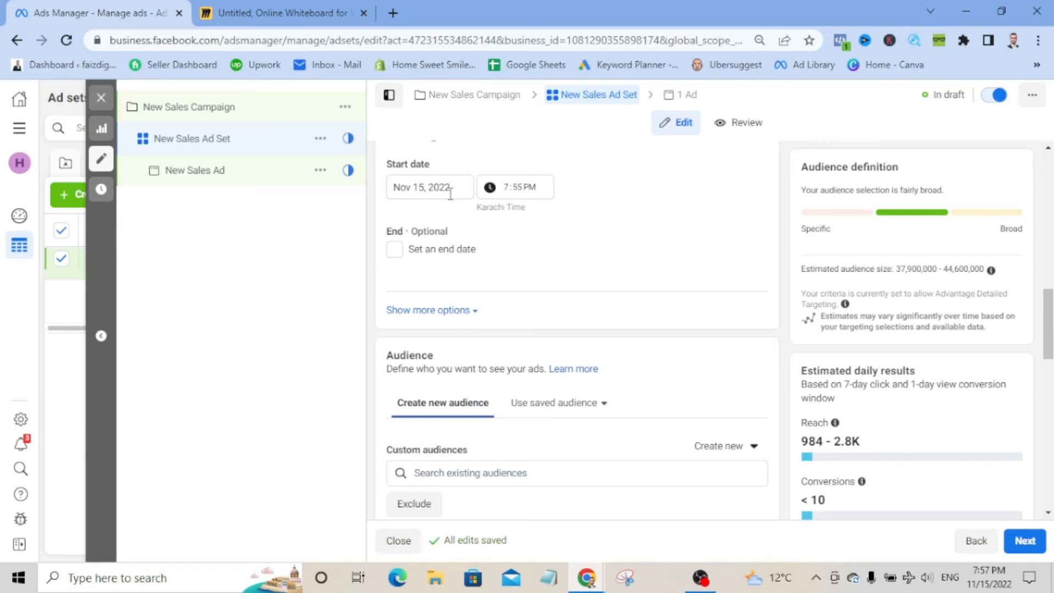
scroll(485, 243, down, 3)
drag(1052, 344, 1052, 356)
click(748, 292)
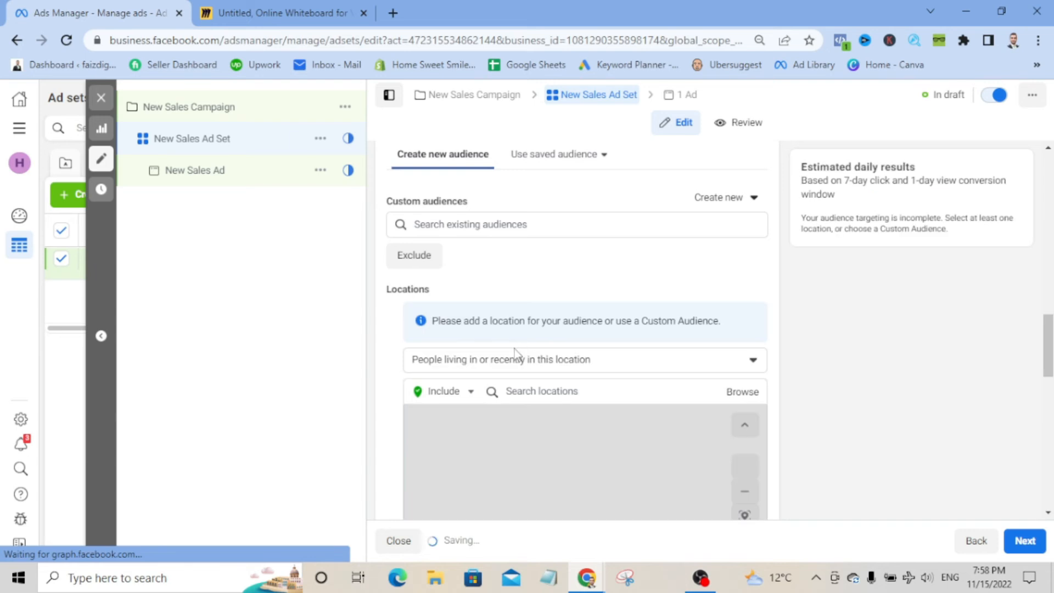
click(532, 390)
text(l)
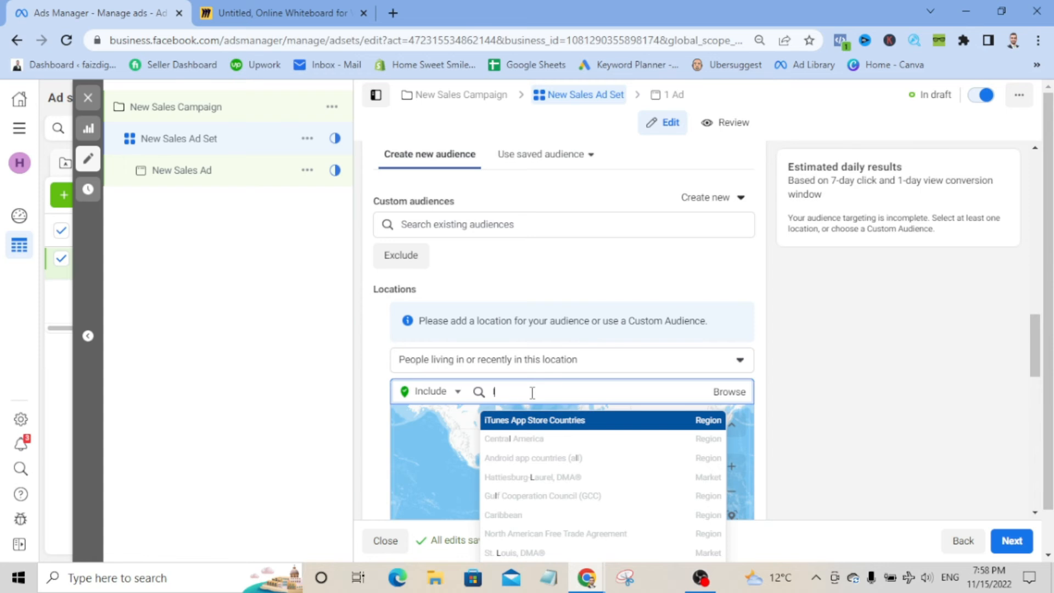
text(ahore)
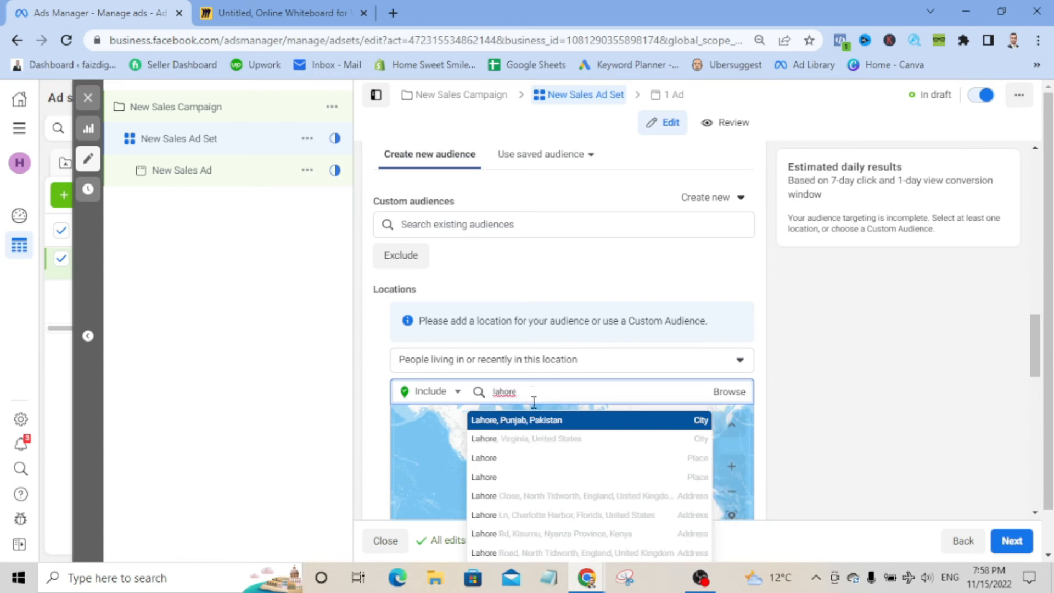
click(526, 424)
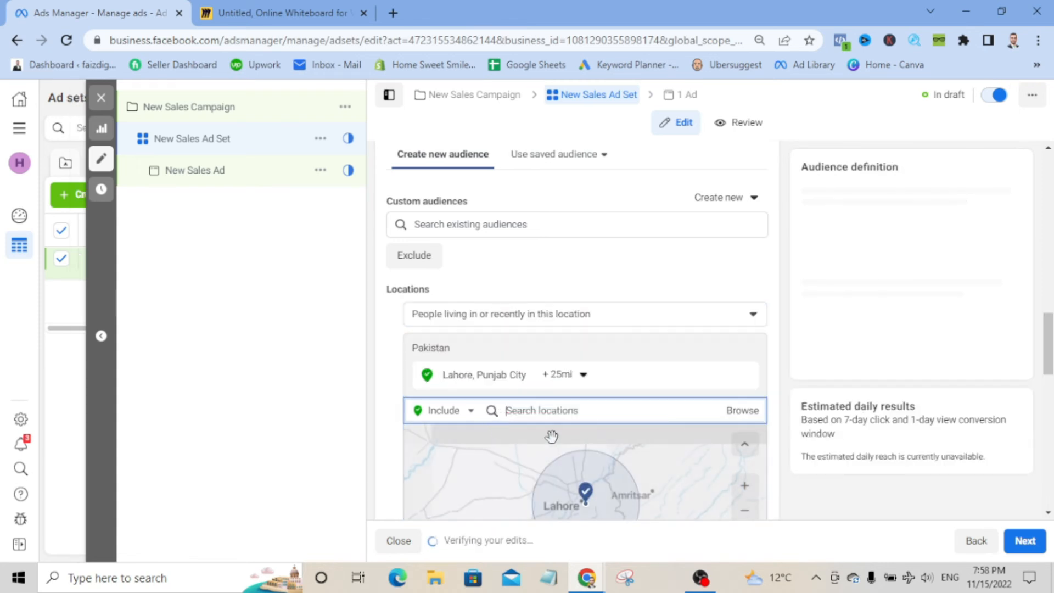
Set the audience age range to 18–45 and the gender to Men
scroll(551, 437, down, 6)
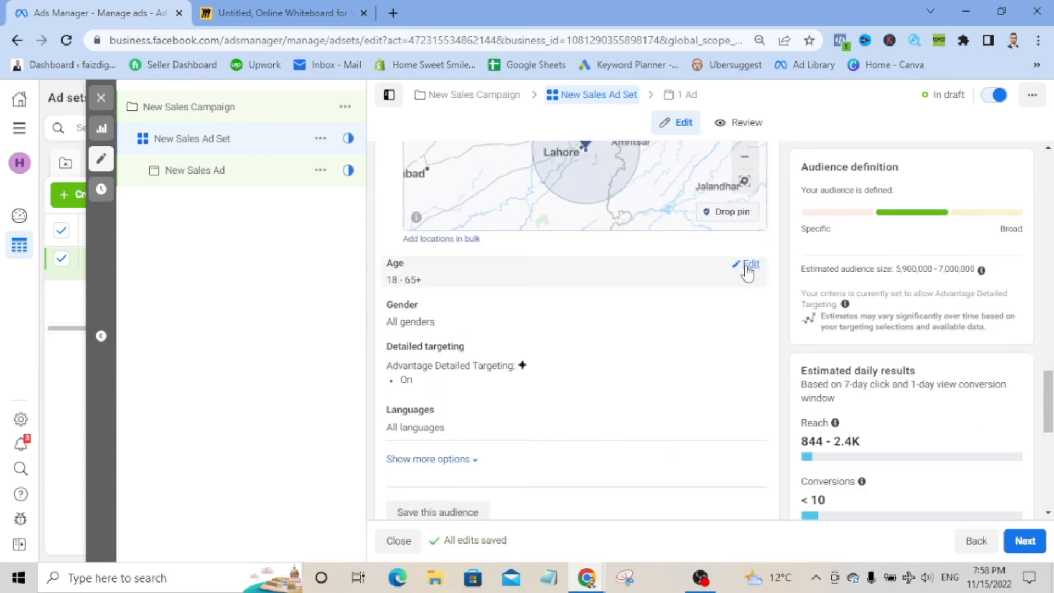
click(747, 267)
click(436, 287)
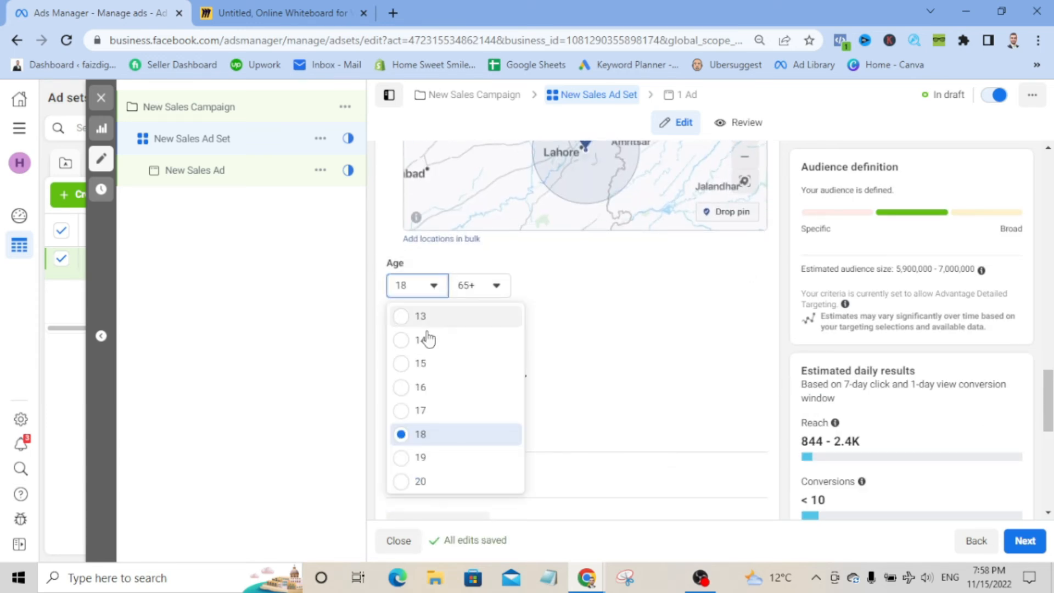
click(421, 434)
click(494, 286)
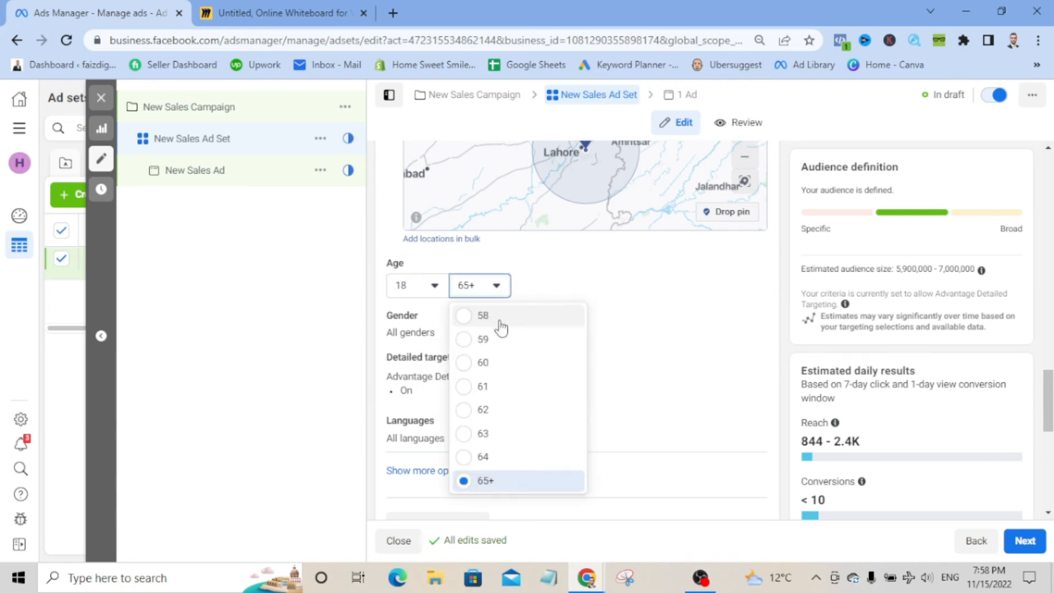
scroll(495, 357, up, 5)
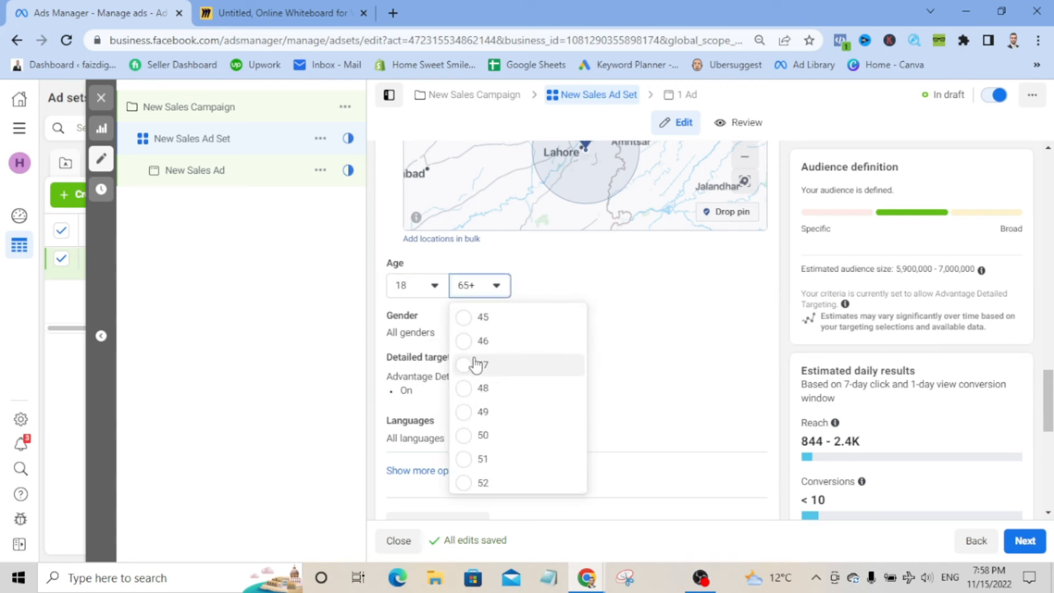
scroll(470, 343, up, 2)
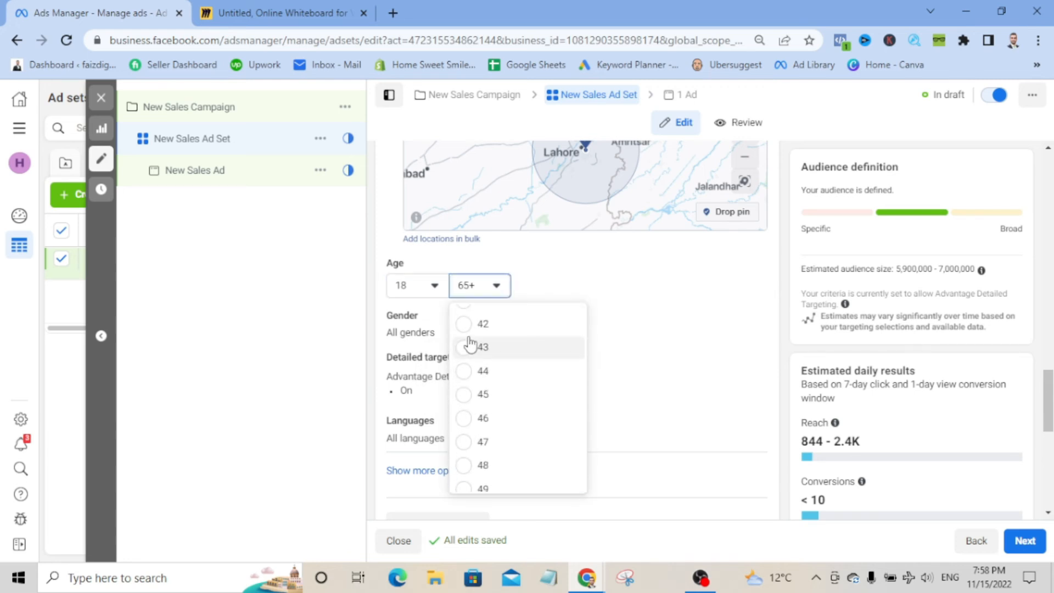
click(470, 397)
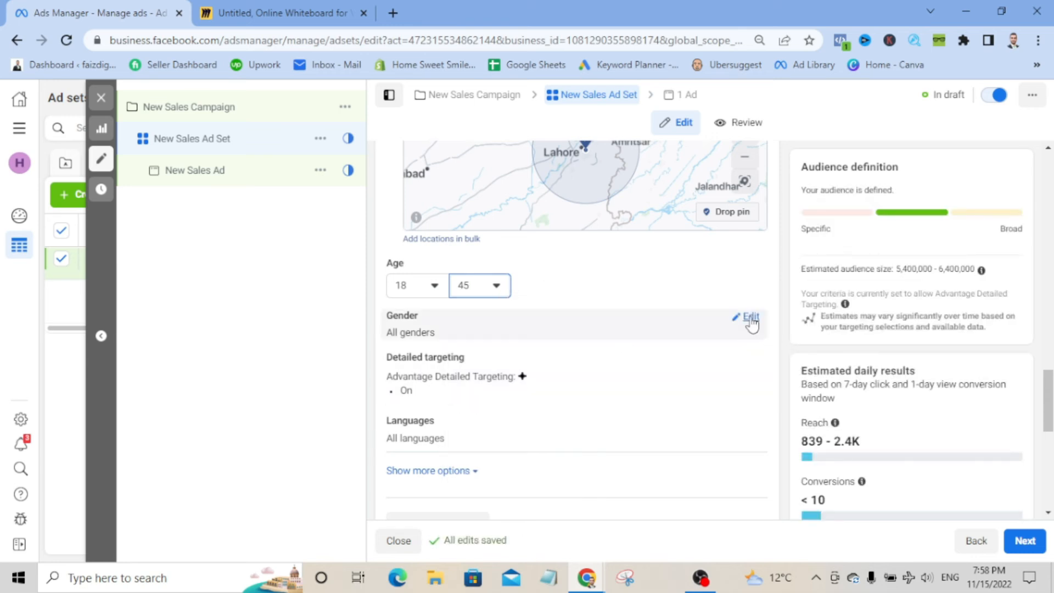
click(750, 323)
click(451, 337)
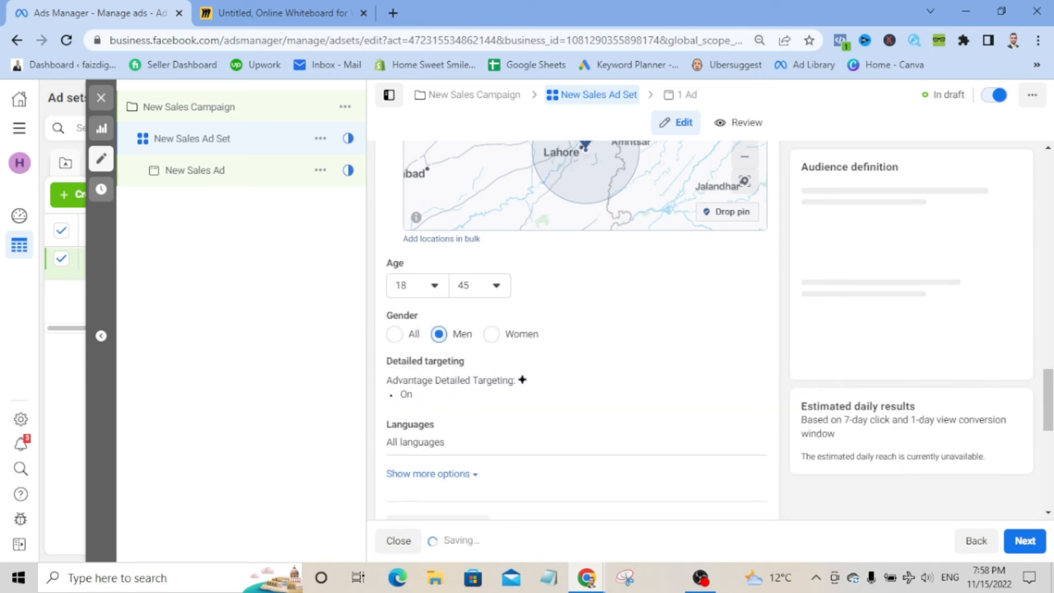
Add the Pen (office supplies) interest to the ad set's detailed targeting
scroll(910, 388, down, 2)
scroll(576, 274, down, 1)
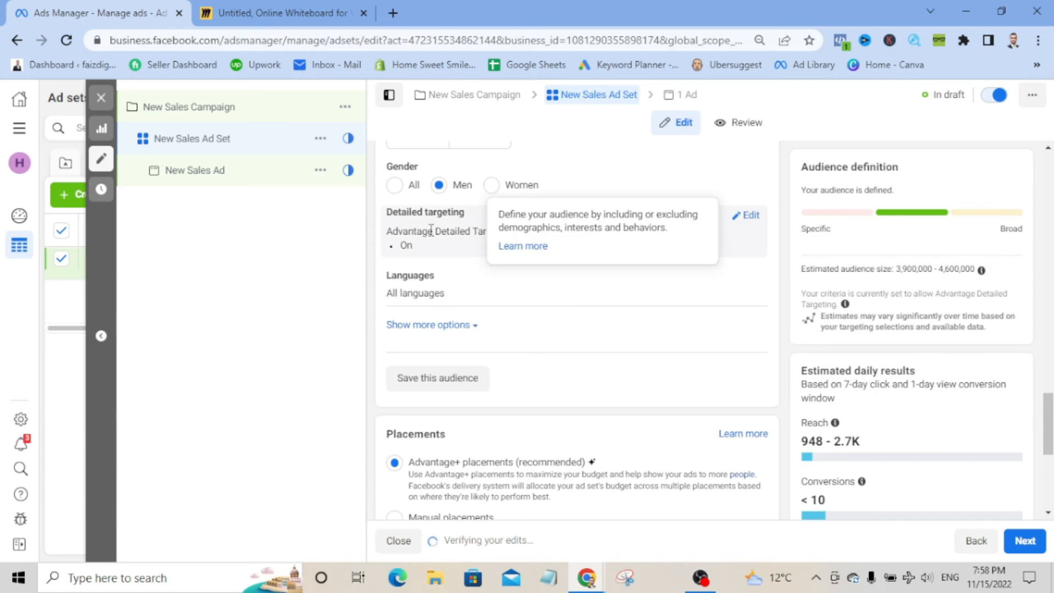
click(750, 216)
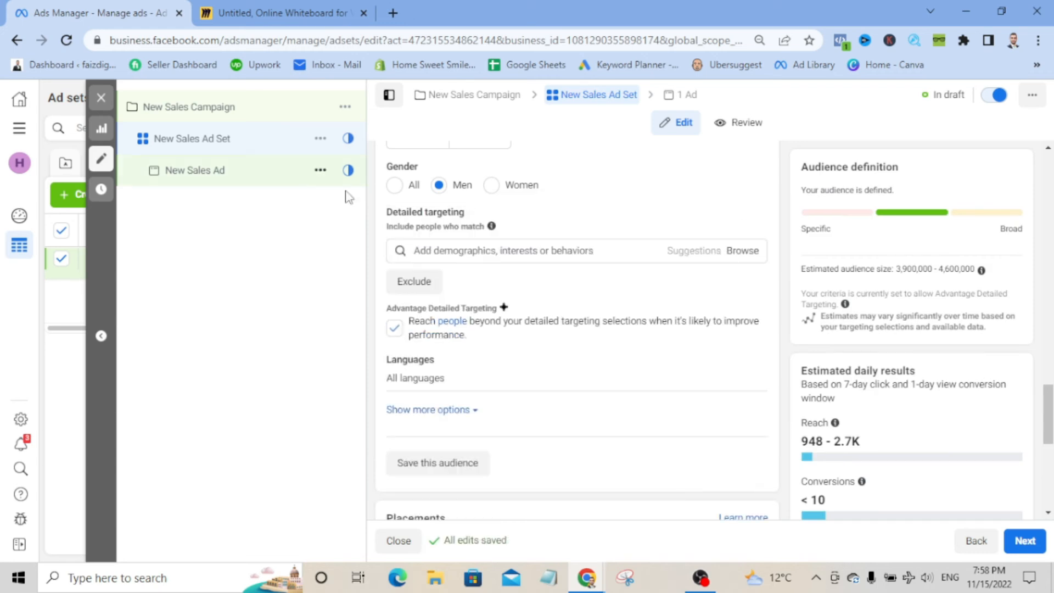
click(447, 251)
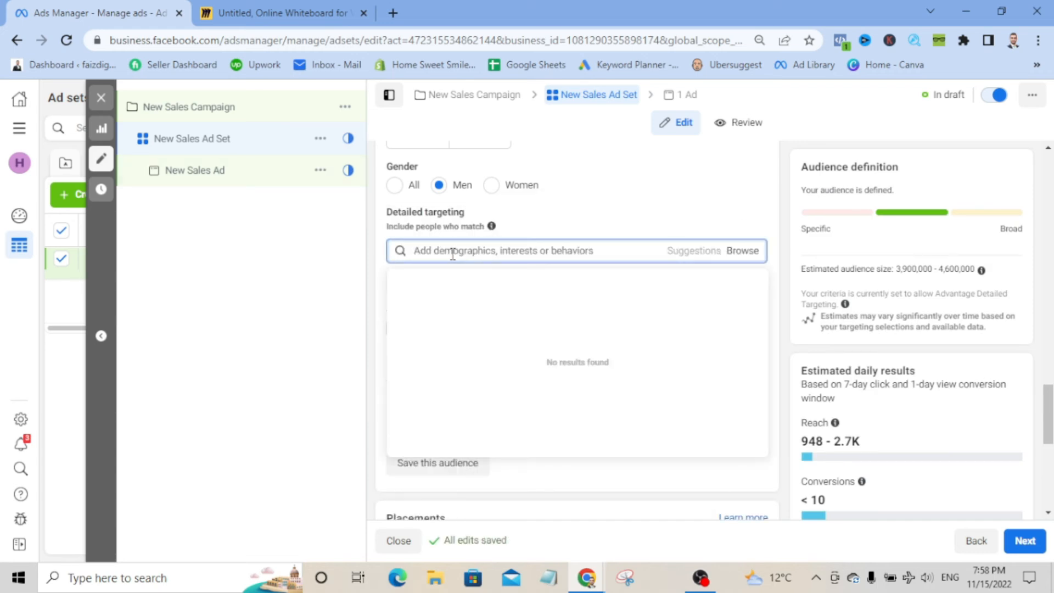
text(pen)
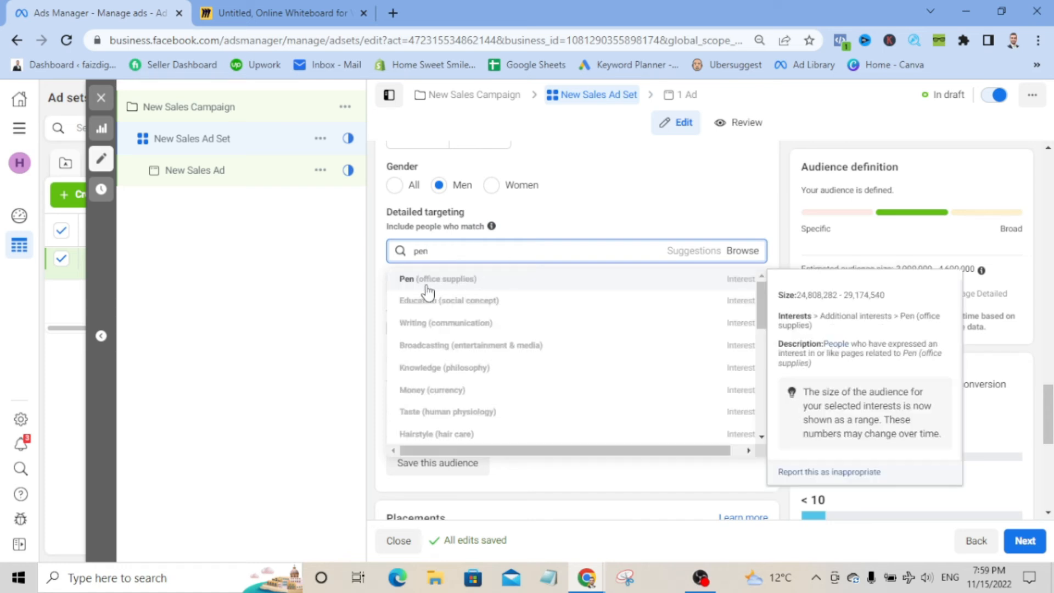
click(531, 292)
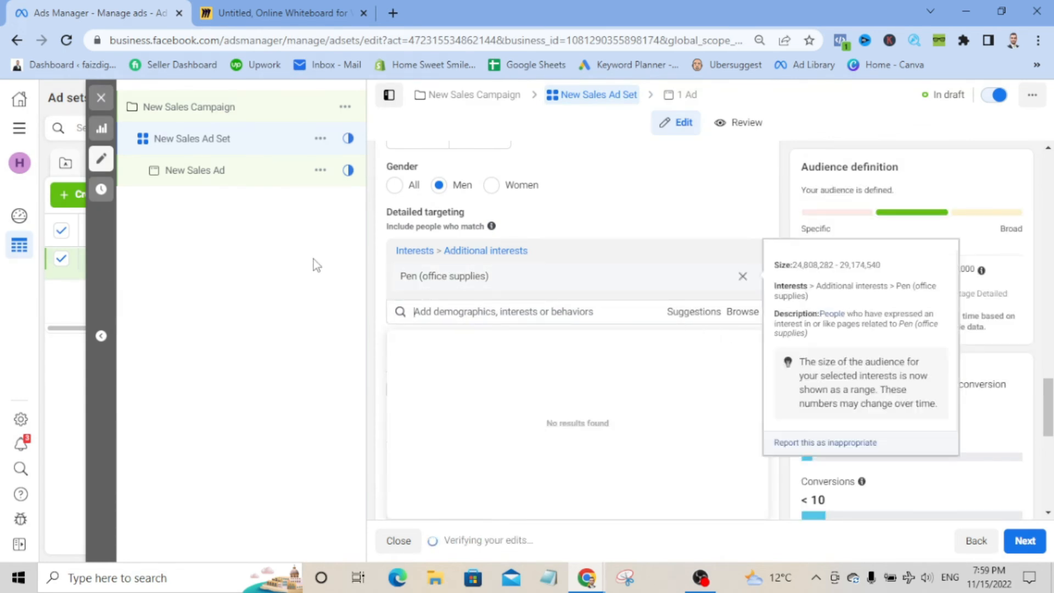
Examine the suggested interests related to Pen (office supplies) for detailed targeting
click(701, 317)
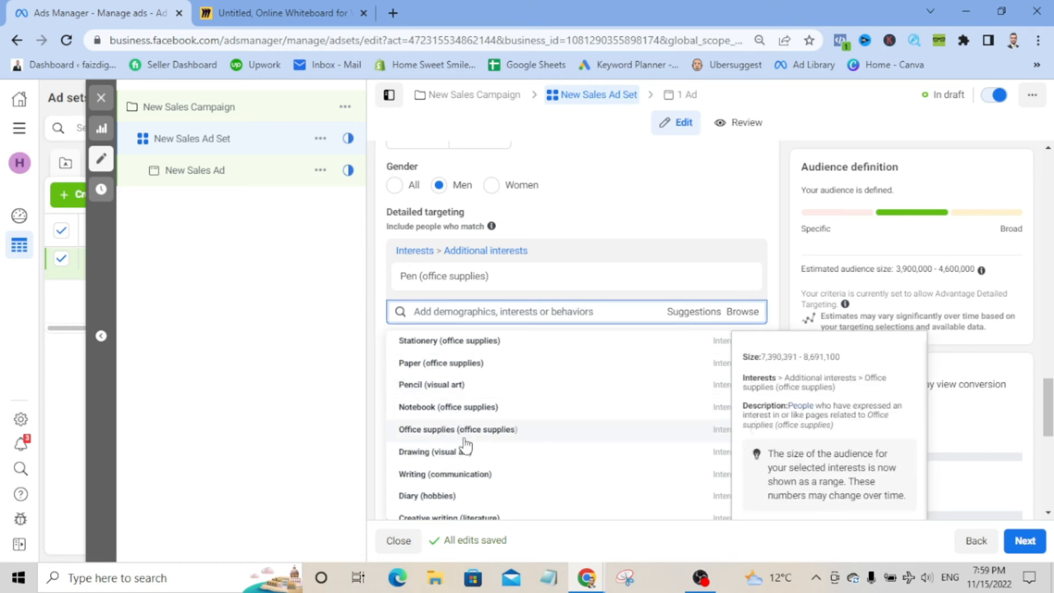
scroll(463, 466, down, 1)
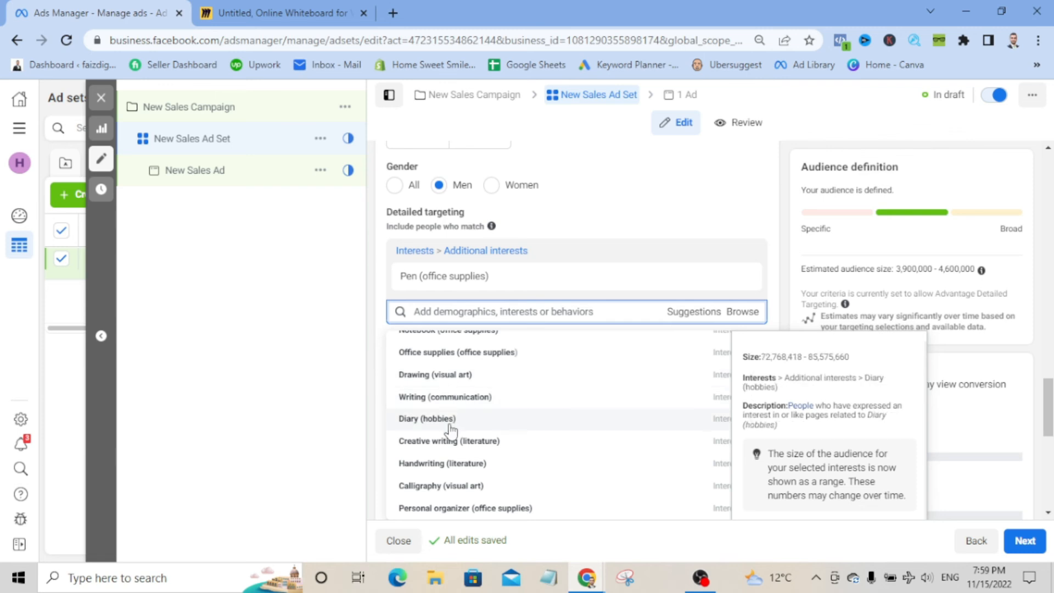
scroll(449, 422, down, 1)
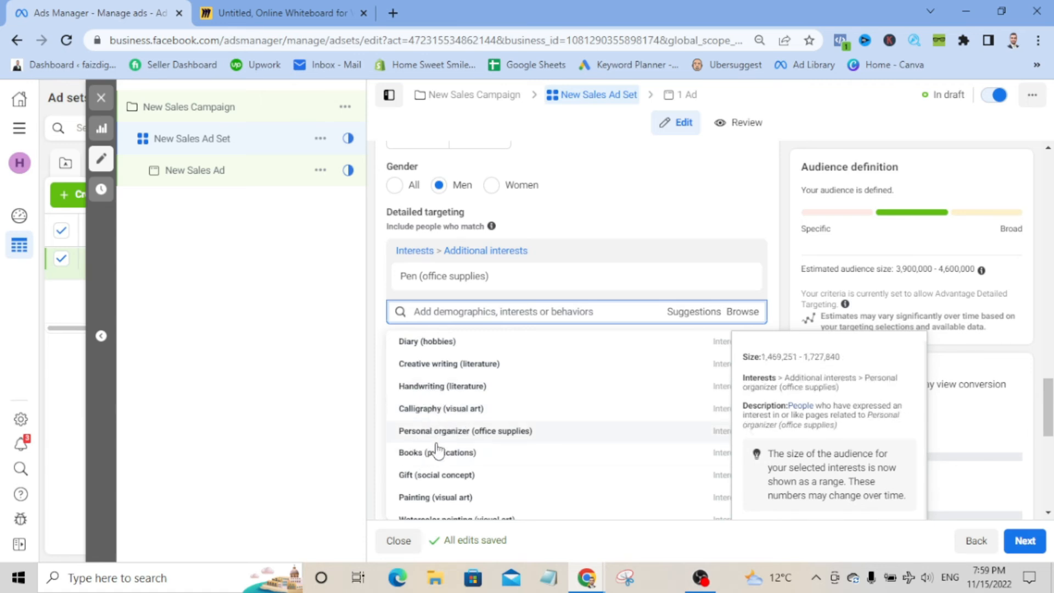
drag(1049, 407, 1049, 440)
Expand the additional audience options and examine the Advantage+ and manual placement choices
click(442, 250)
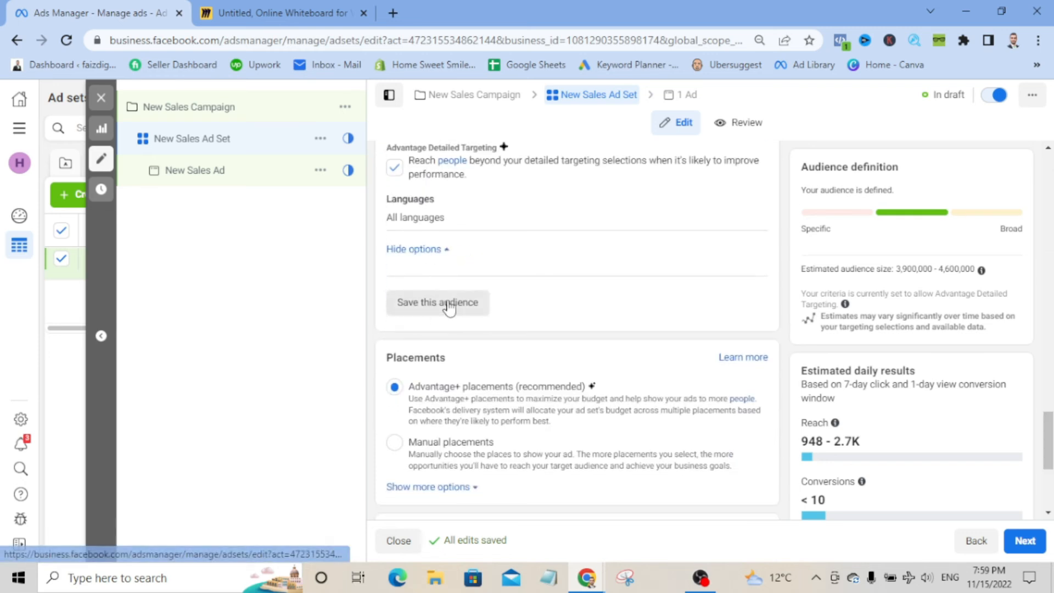
scroll(440, 198, down, 4)
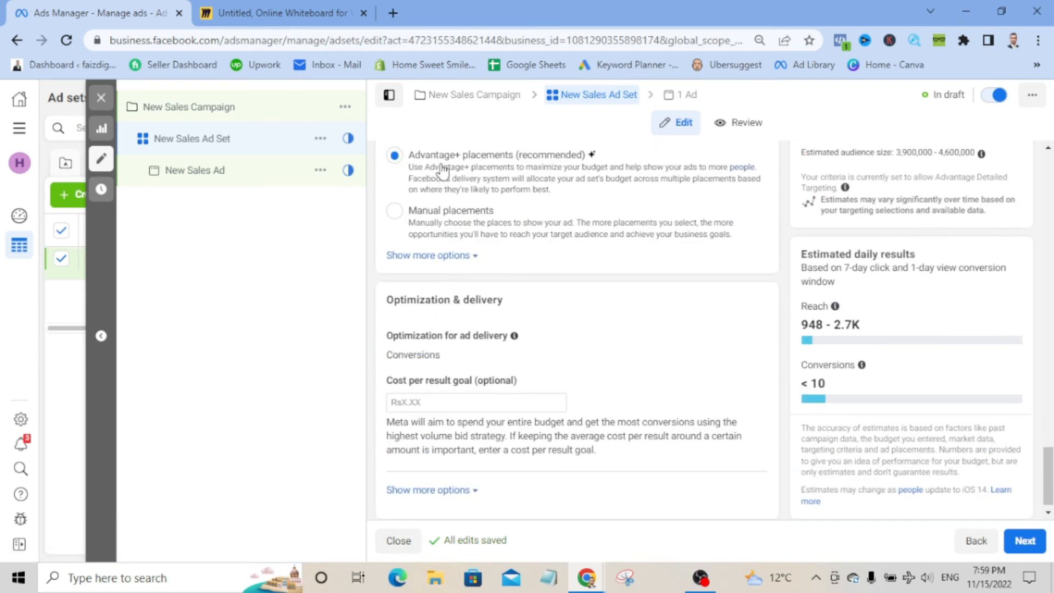
scroll(442, 173, up, 3)
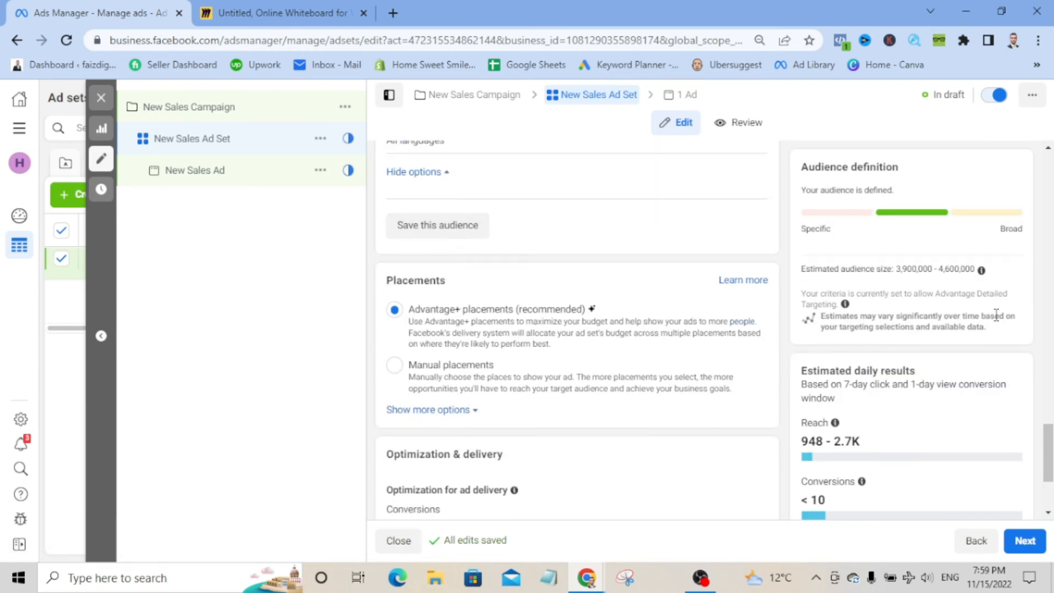
drag(1049, 453, 1048, 473)
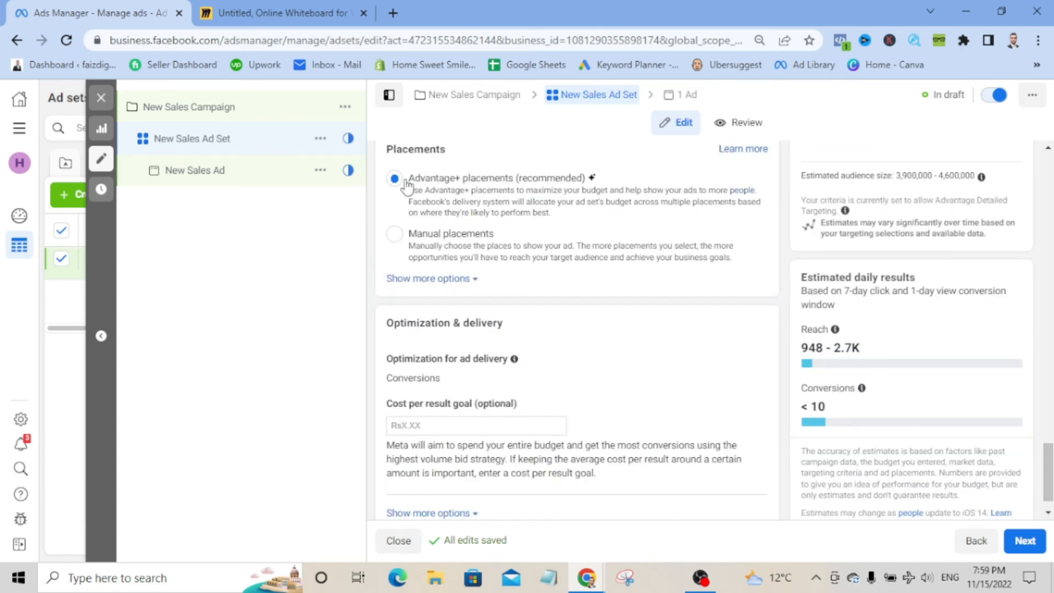
drag(469, 154, 386, 151)
scroll(377, 152, up, 2)
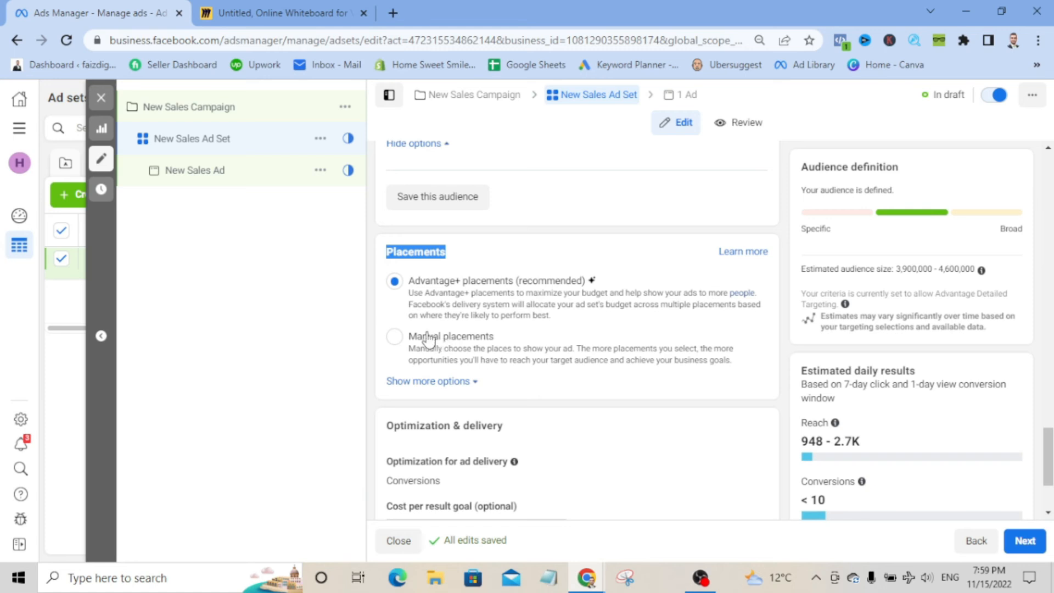
drag(1052, 556, 1048, 577)
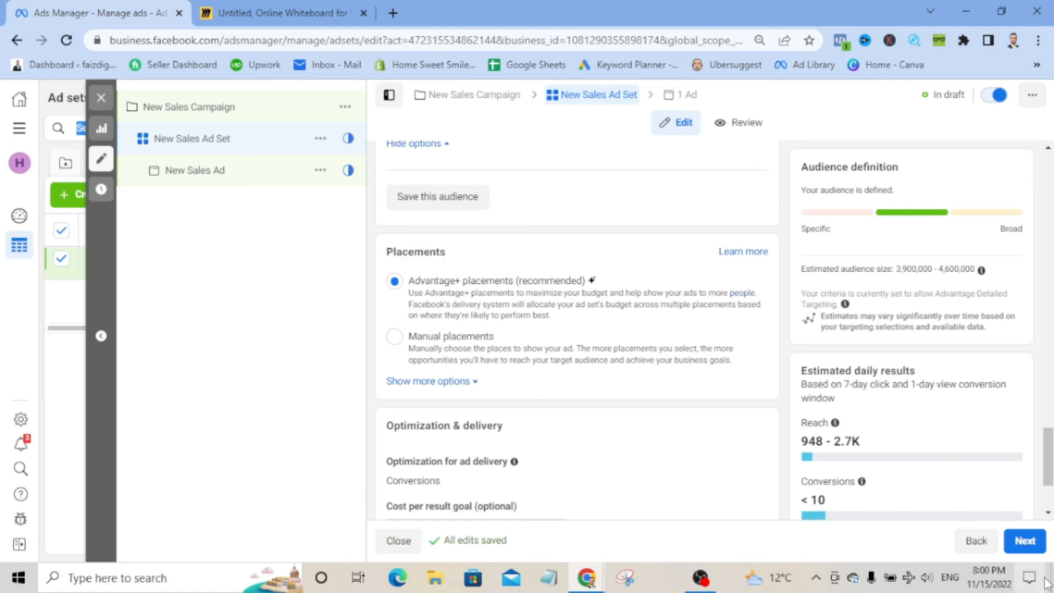
drag(1049, 457, 1048, 457)
Quickly duplicate the New Sales Ad Set within the campaign
scroll(1051, 483, up, 10)
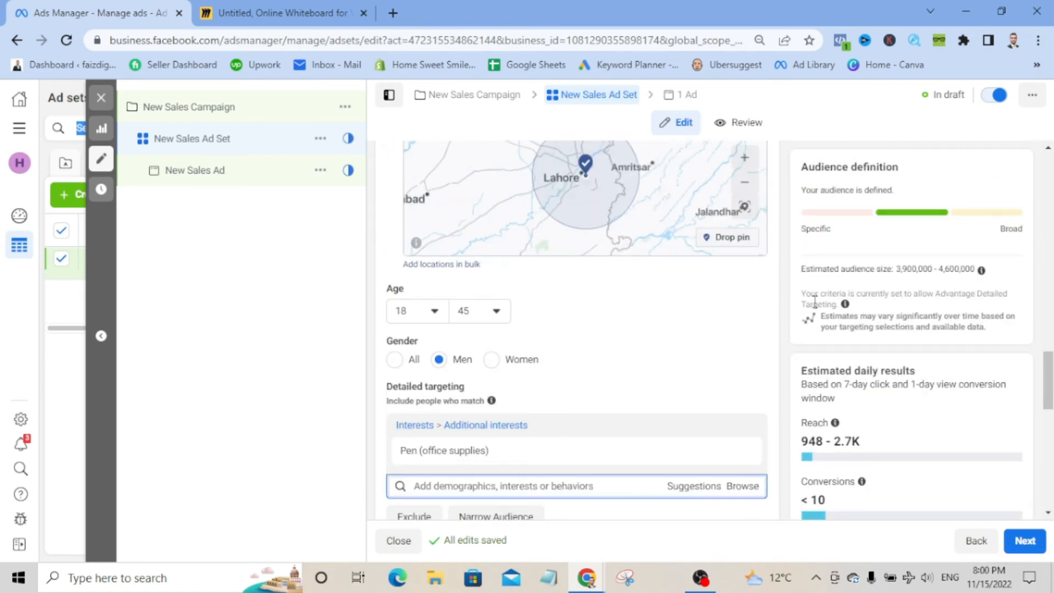
click(320, 138)
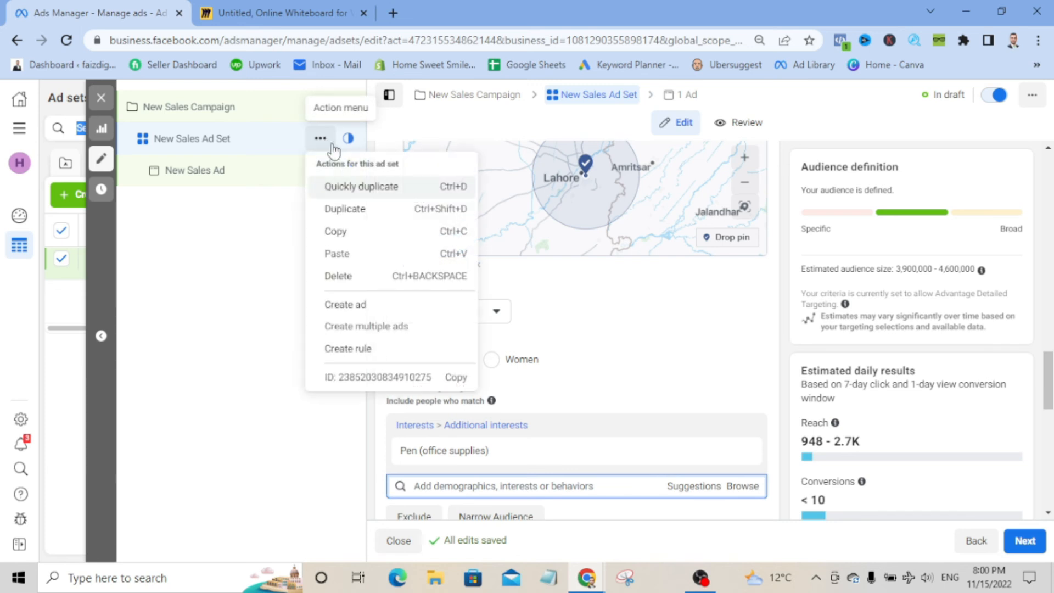
click(365, 188)
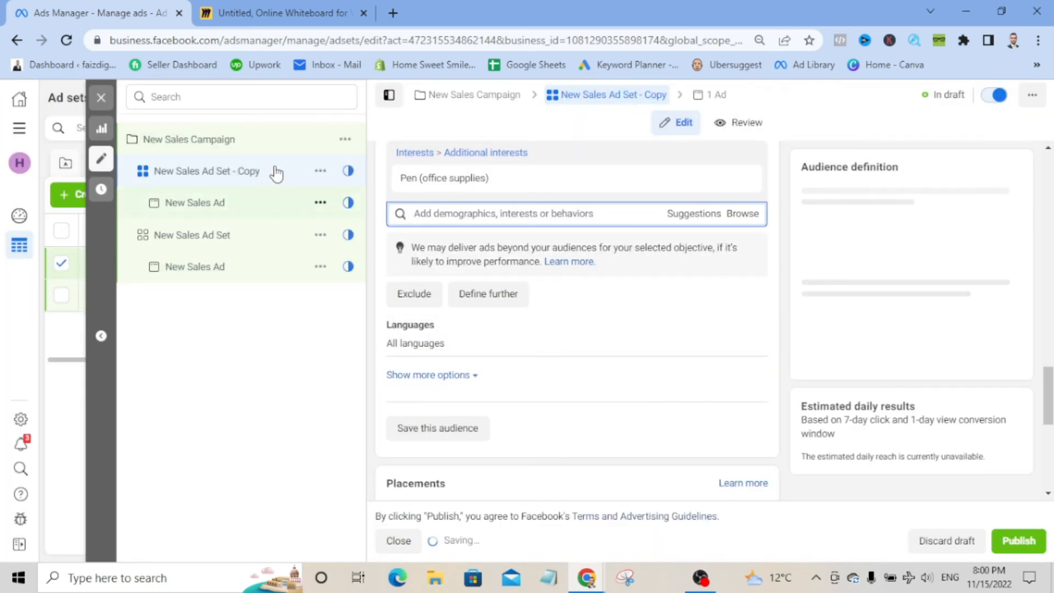
Rename the duplicated ad set as 2222
drag(1050, 410, 1050, 242)
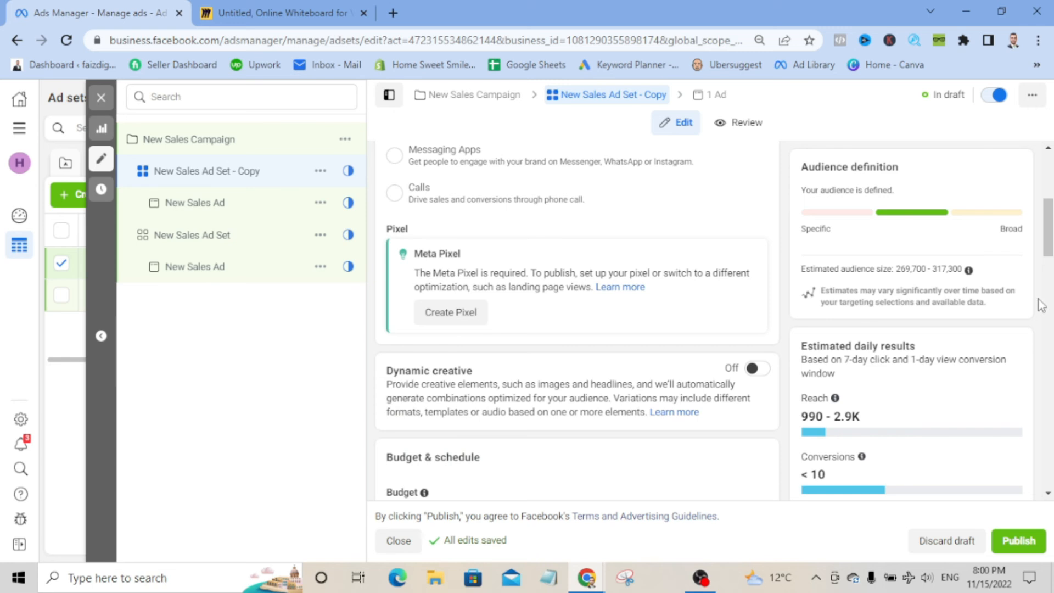
drag(1050, 236, 1050, 191)
click(505, 200)
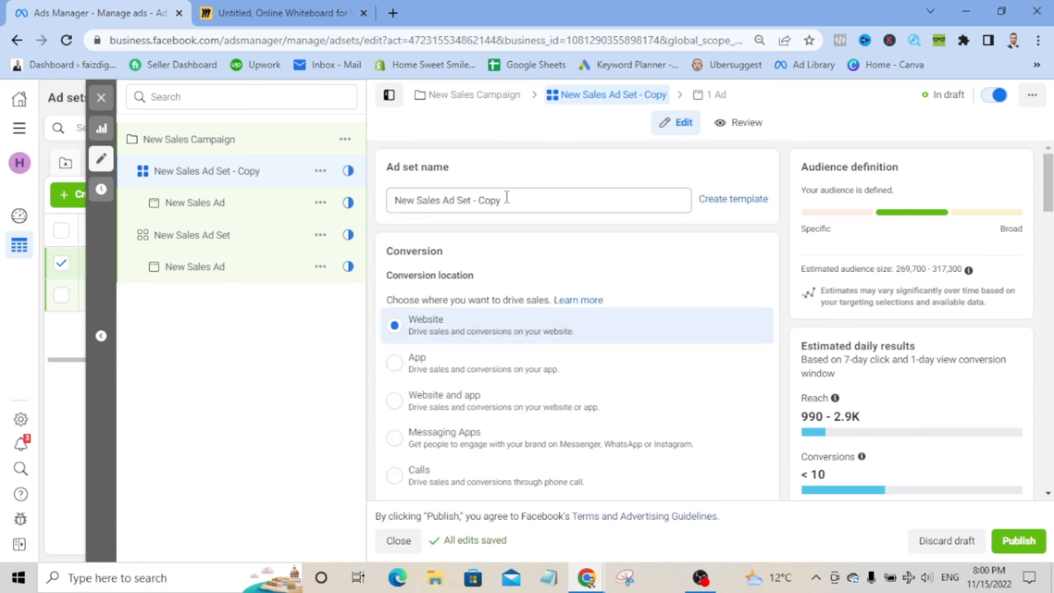
key(ctrl+a)
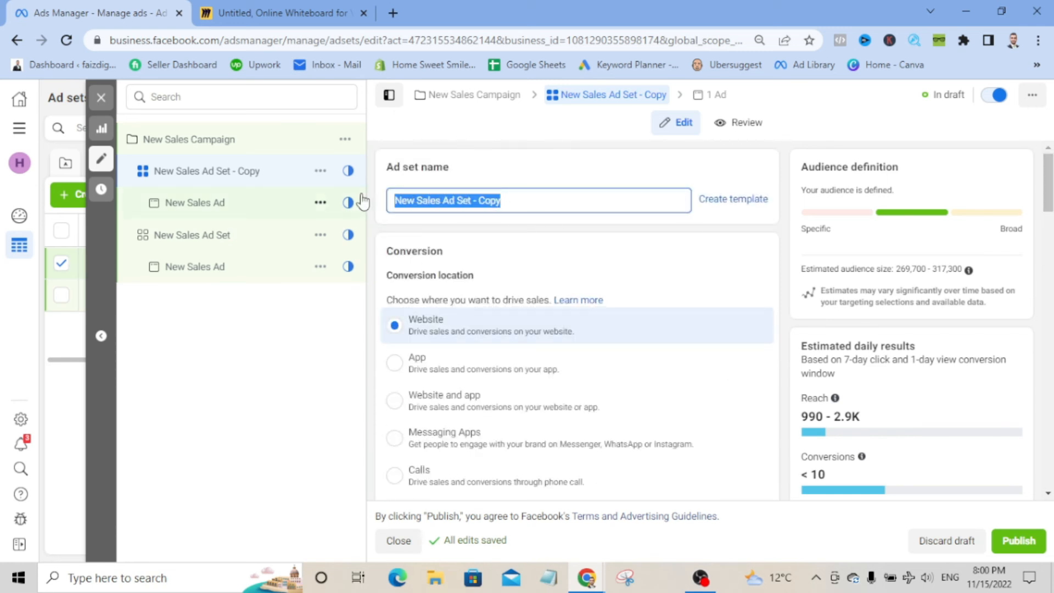
text(2222)
click(358, 379)
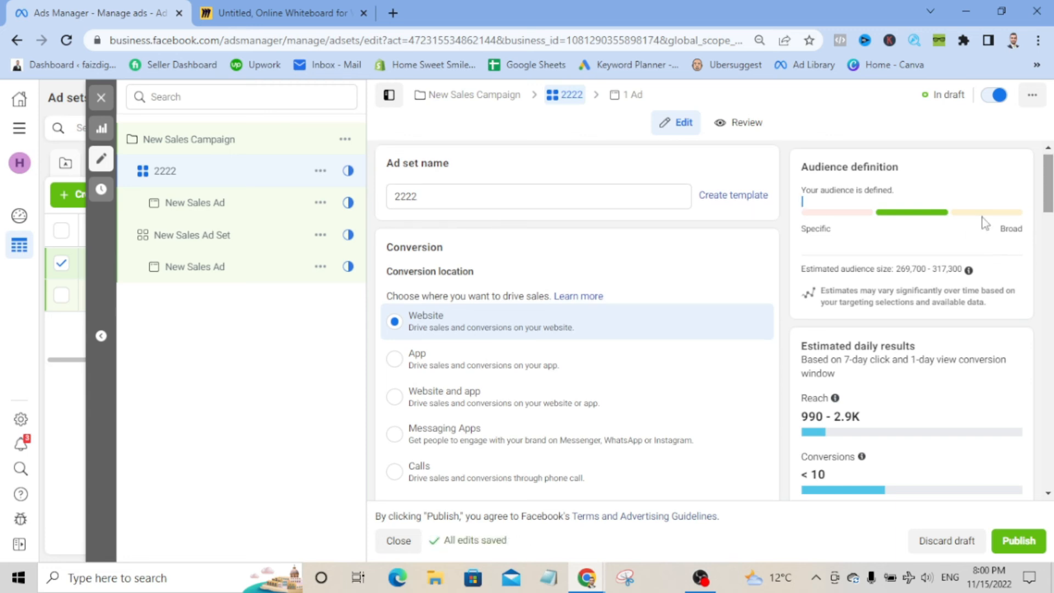
Review the daily budget of ad set 2222 and set its audience gender to Women
drag(1050, 197, 1052, 296)
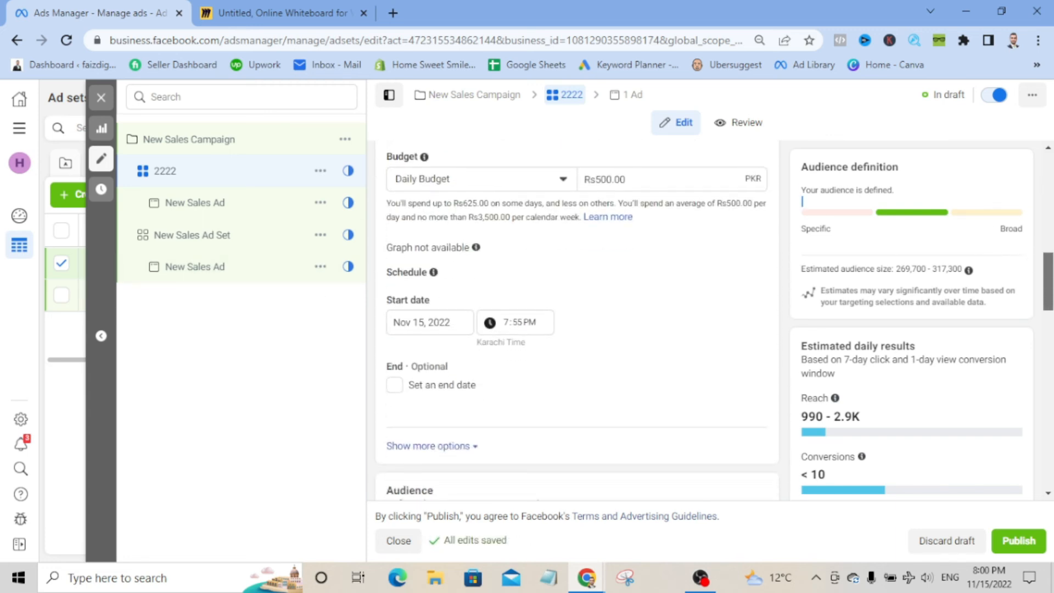
click(641, 179)
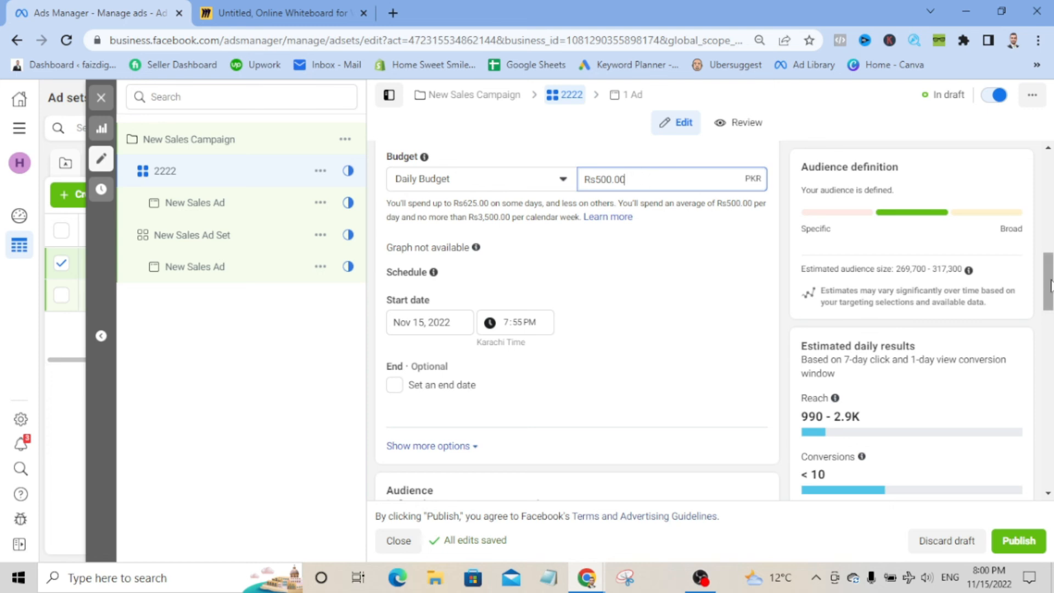
drag(1051, 283, 1051, 323)
scroll(705, 362, down, 6)
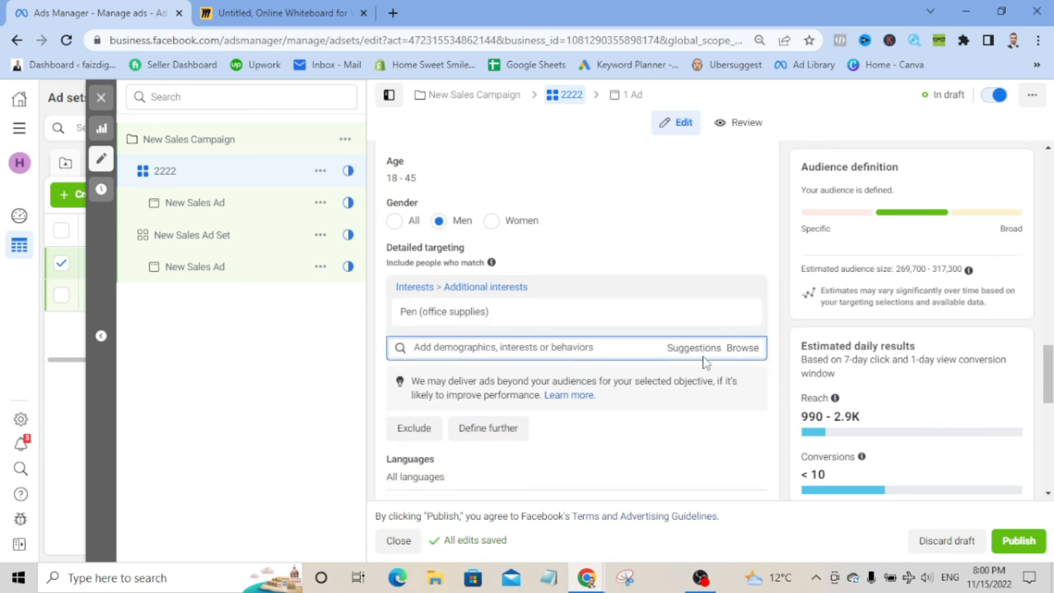
click(491, 221)
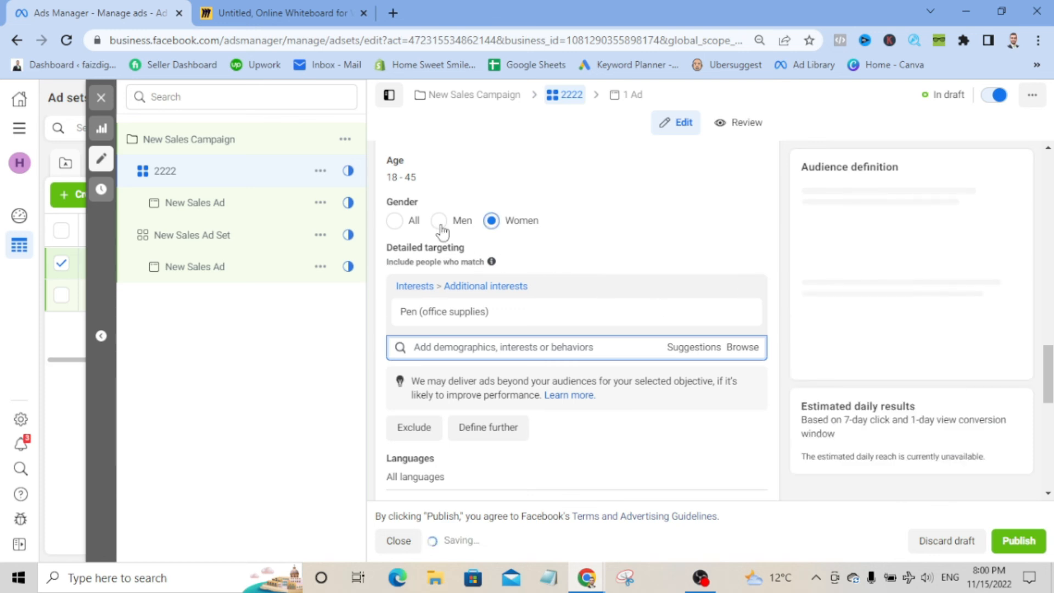
Replace the Pen (office supplies) interest in ad set 2222's detailed targeting with Education (social concept)
drag(1051, 379, 1050, 357)
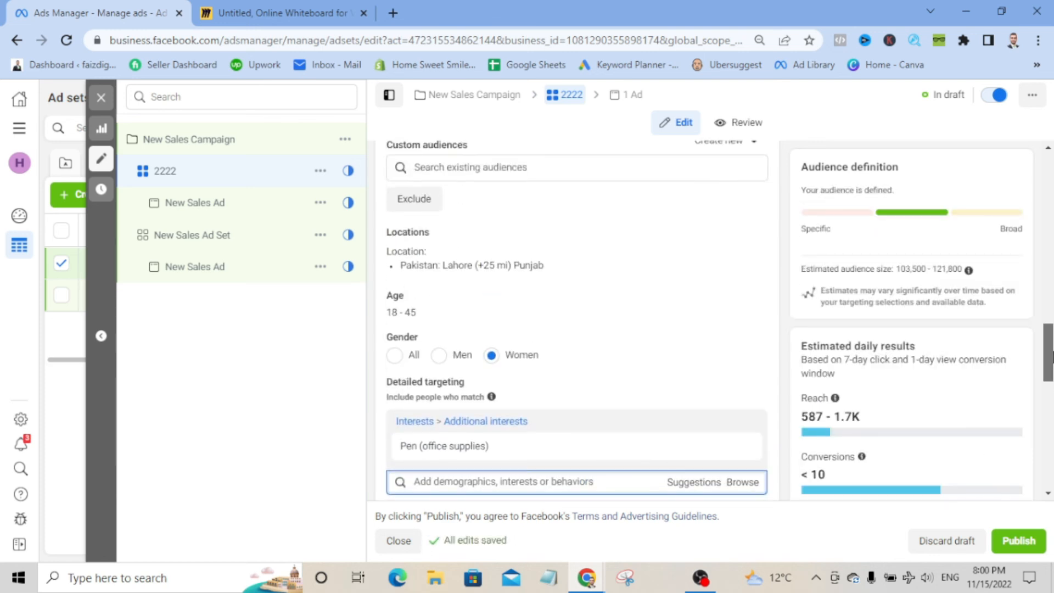
scroll(577, 385, down, 2)
mouse_move(512, 362)
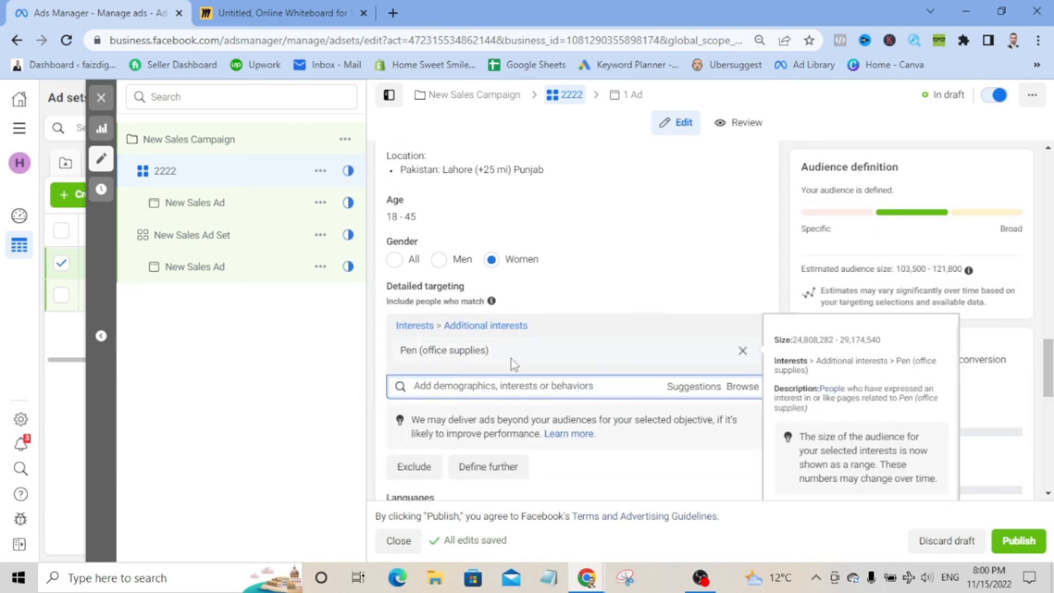
click(742, 351)
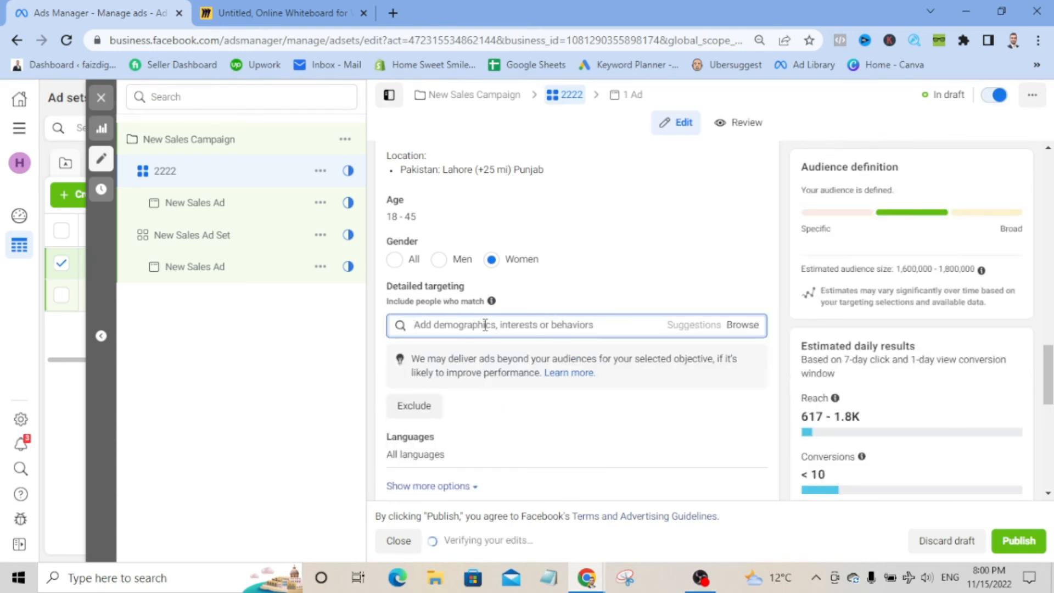
text(pen)
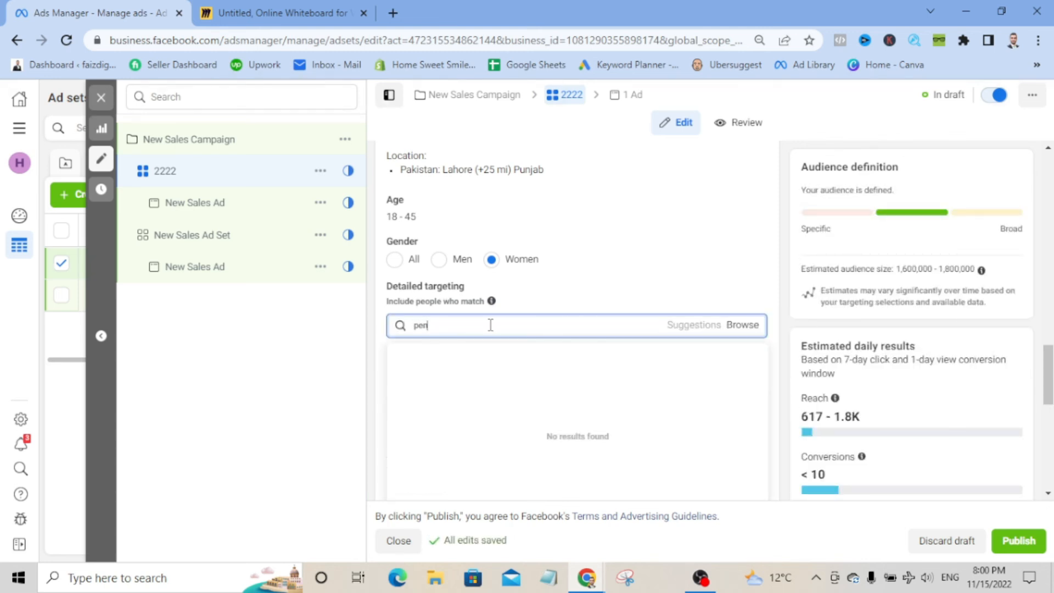
click(453, 378)
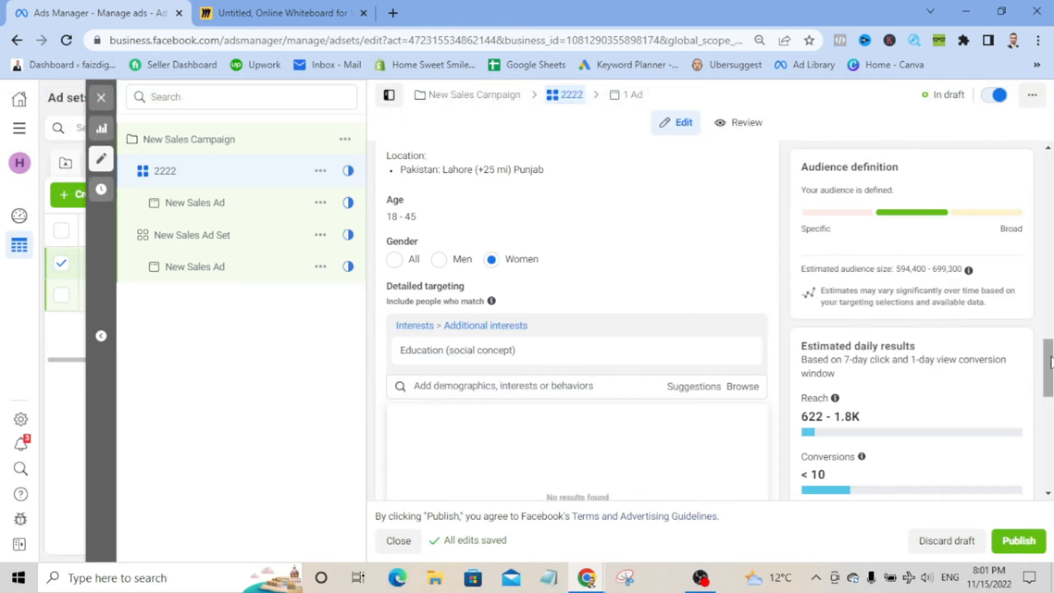
Remove Lahore from ad set 2222's audience locations and target Karachi, Sindh, Pakistan instead
scroll(619, 254, up, 3)
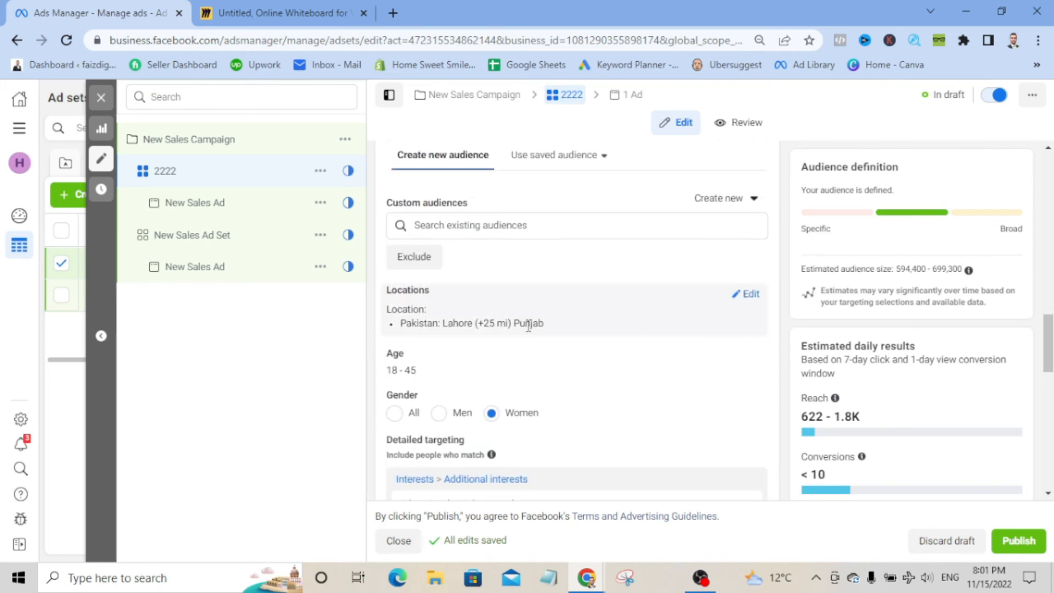
click(746, 295)
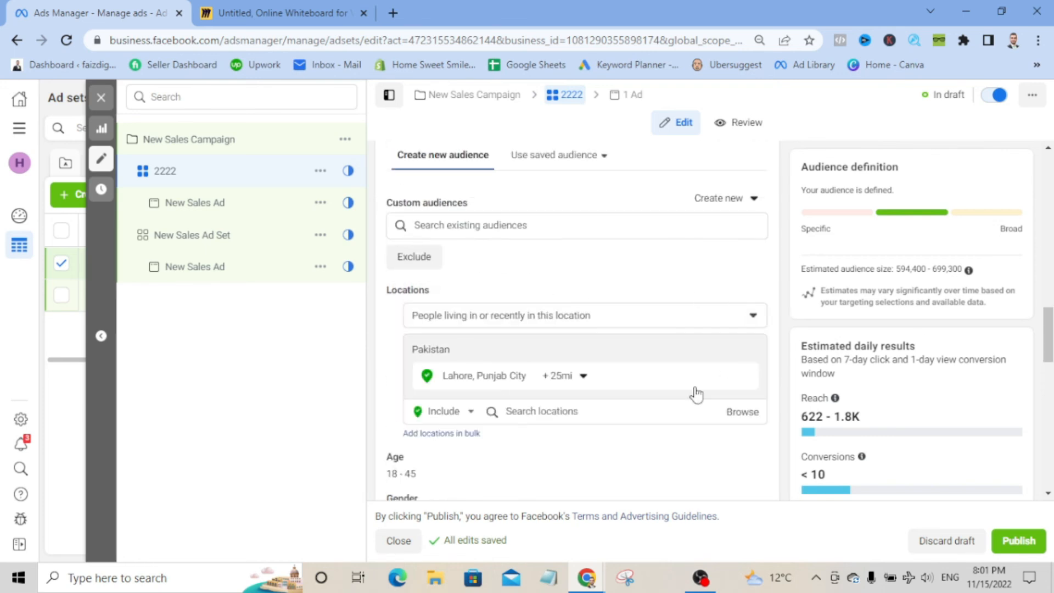
click(745, 378)
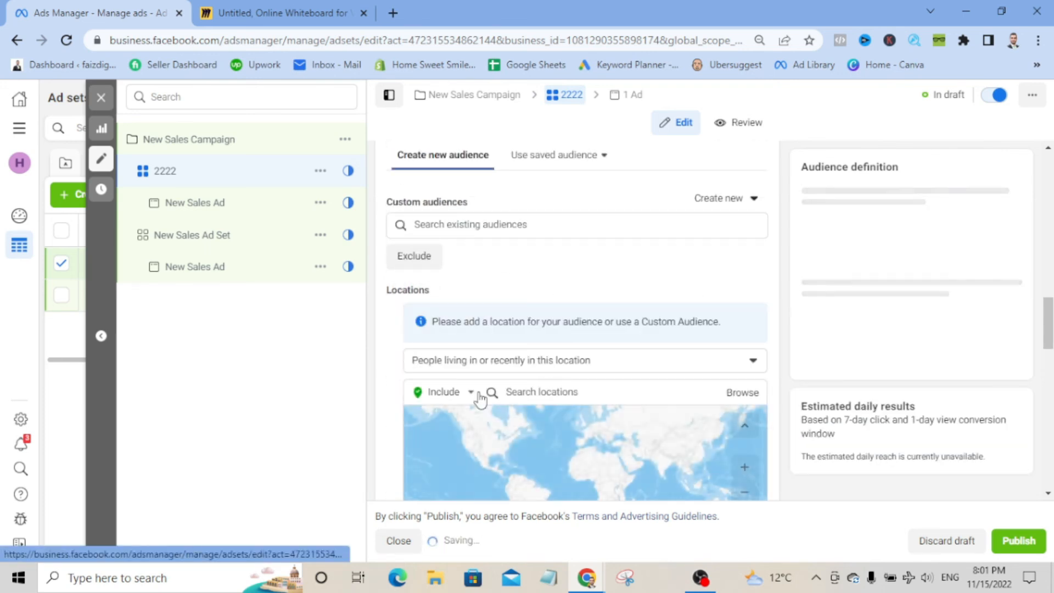
click(540, 391)
text(karachi)
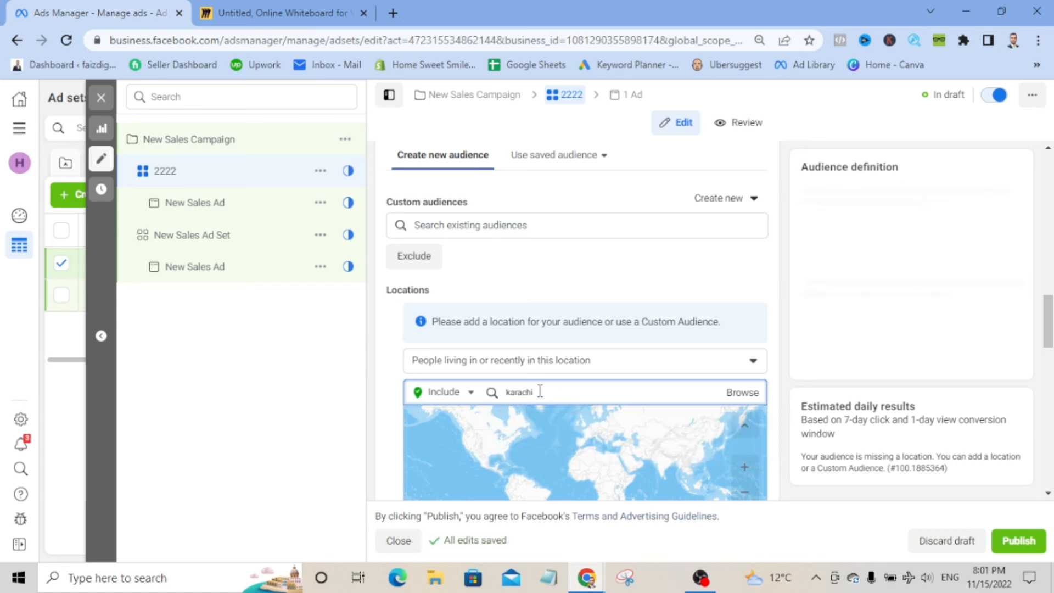
click(540, 431)
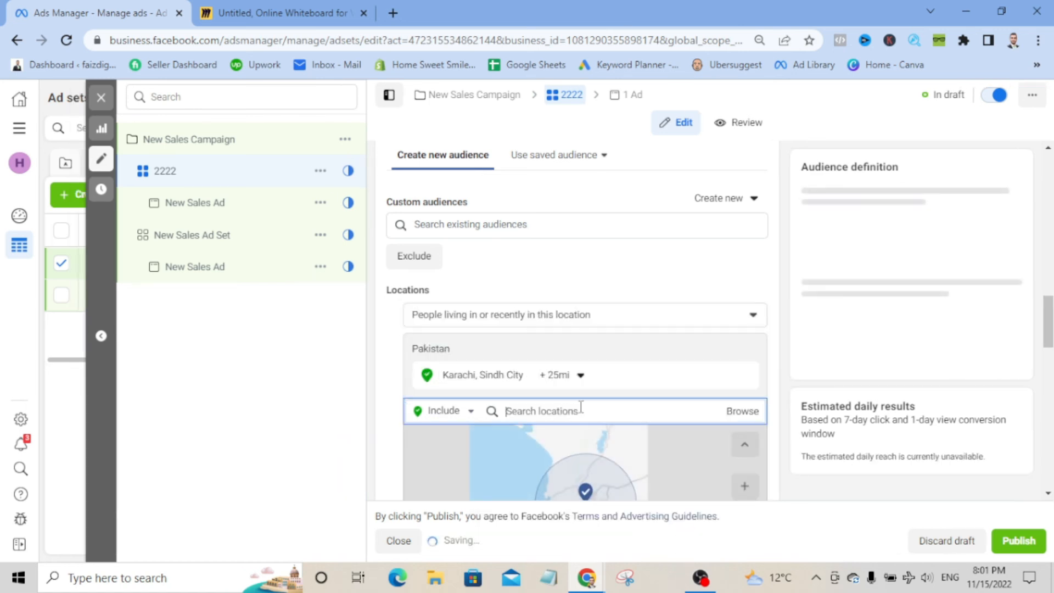
Dismiss the desktop notifications covering the ad set's estimated daily results
drag(1049, 335, 1050, 416)
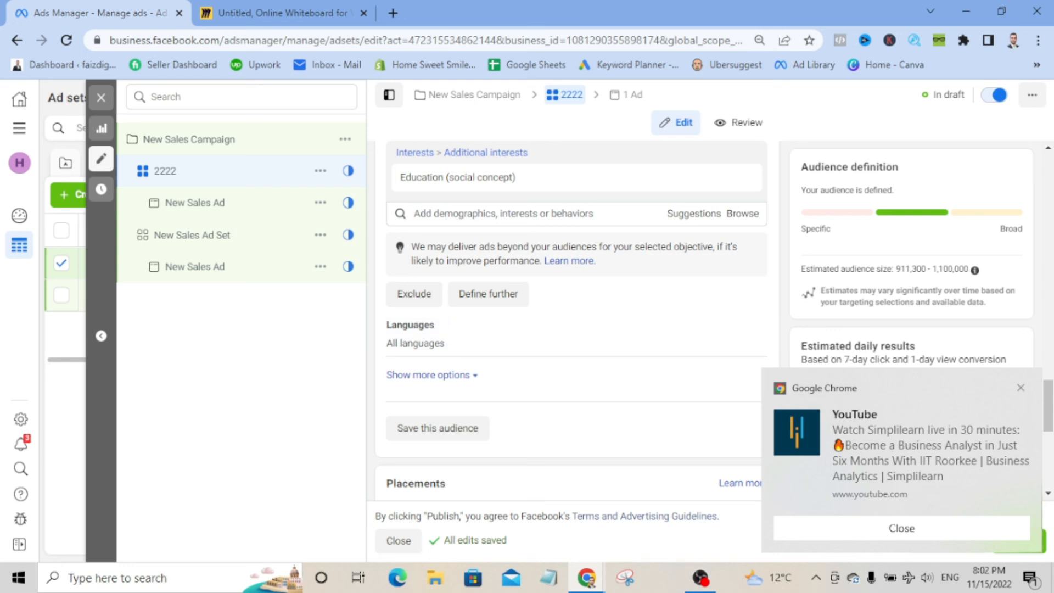
click(1034, 580)
click(1035, 582)
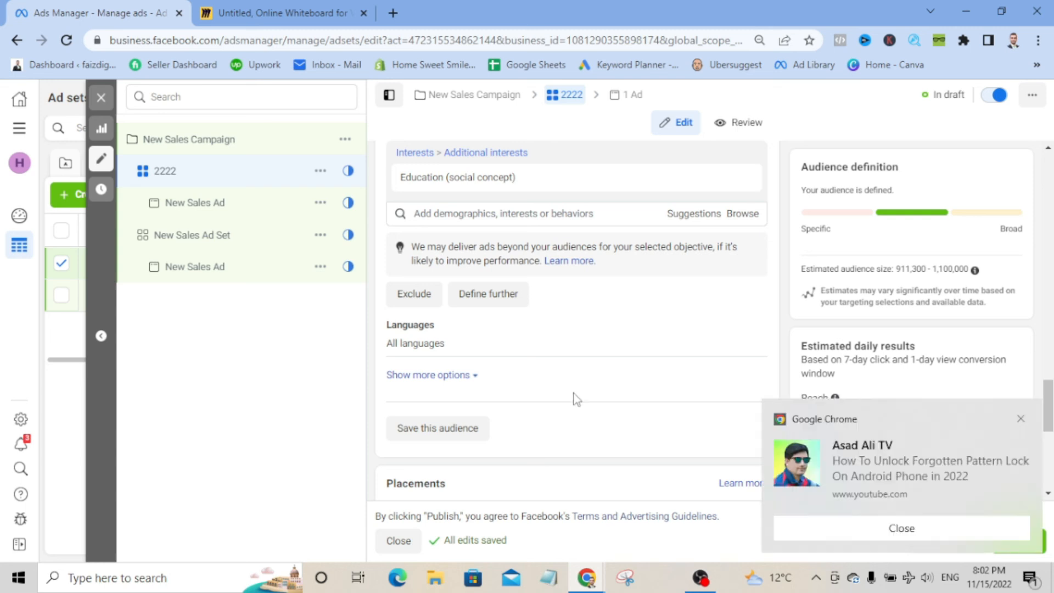
click(1038, 583)
click(1038, 583)
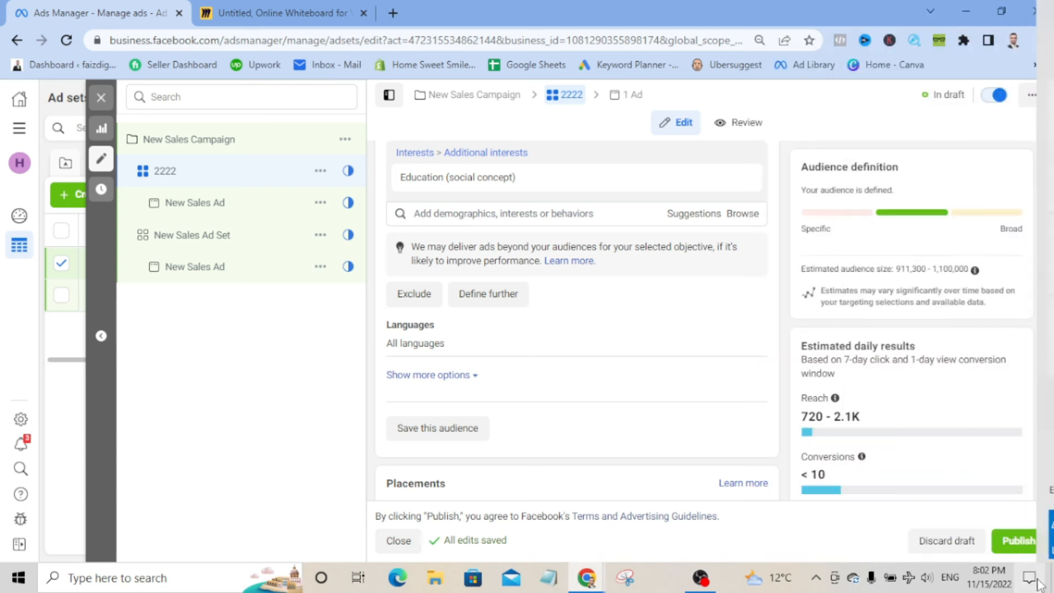